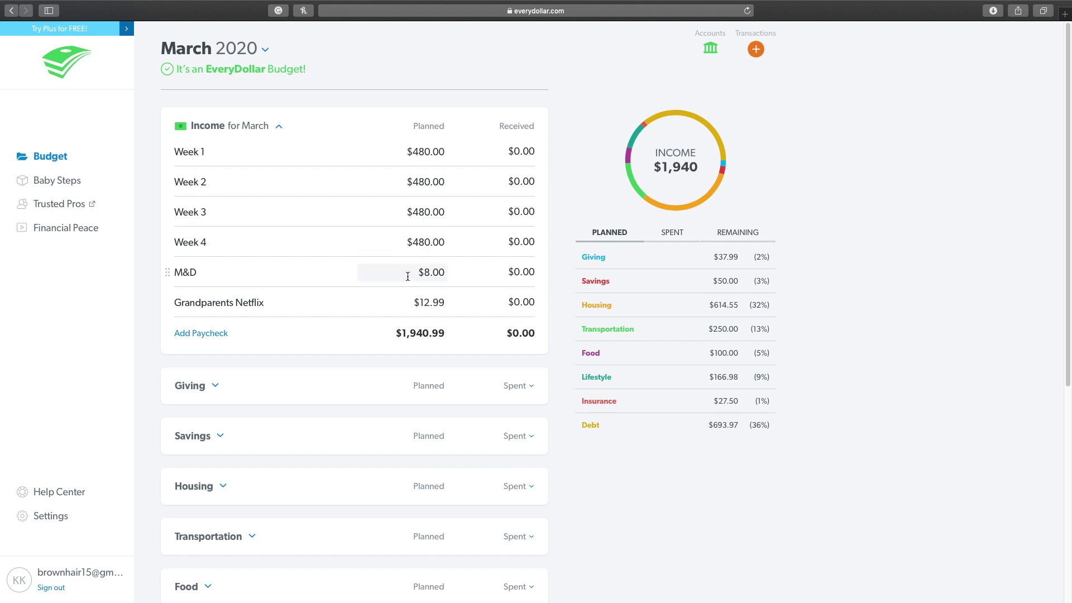
Step: Record a $12.99 income transaction dated 03/01/20 for Grandparents Netflix, and collapse the Income group
left_click(350, 278)
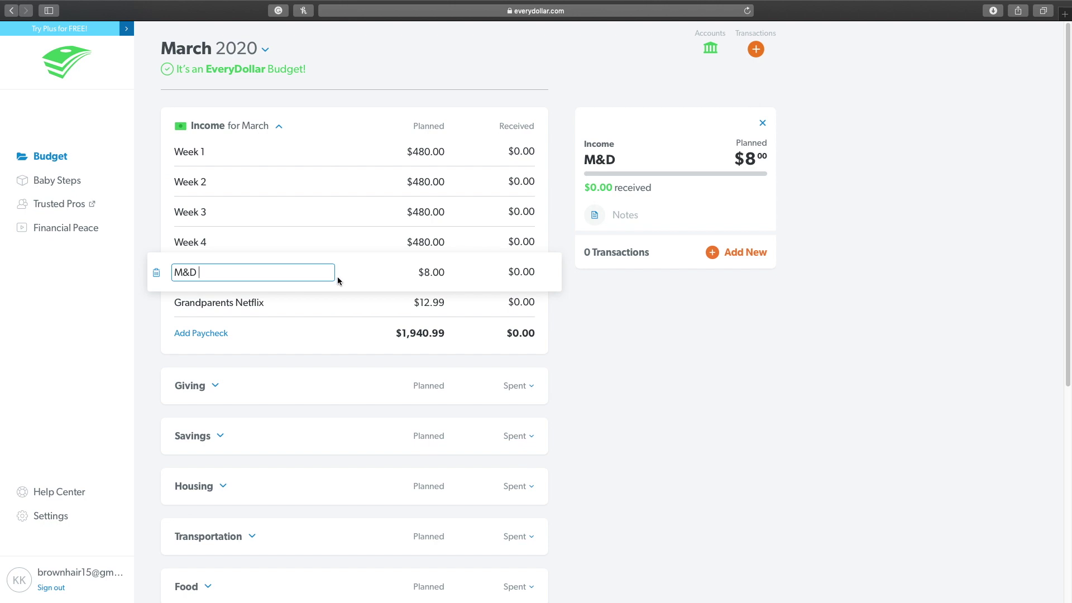
left_click(337, 303)
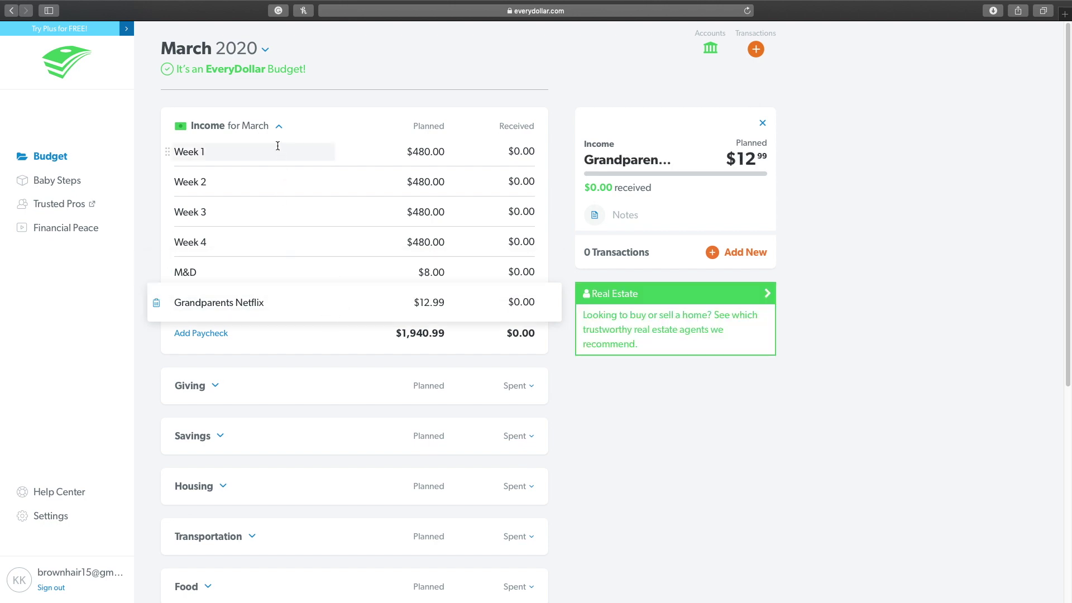
left_click(758, 256)
type("12.99")
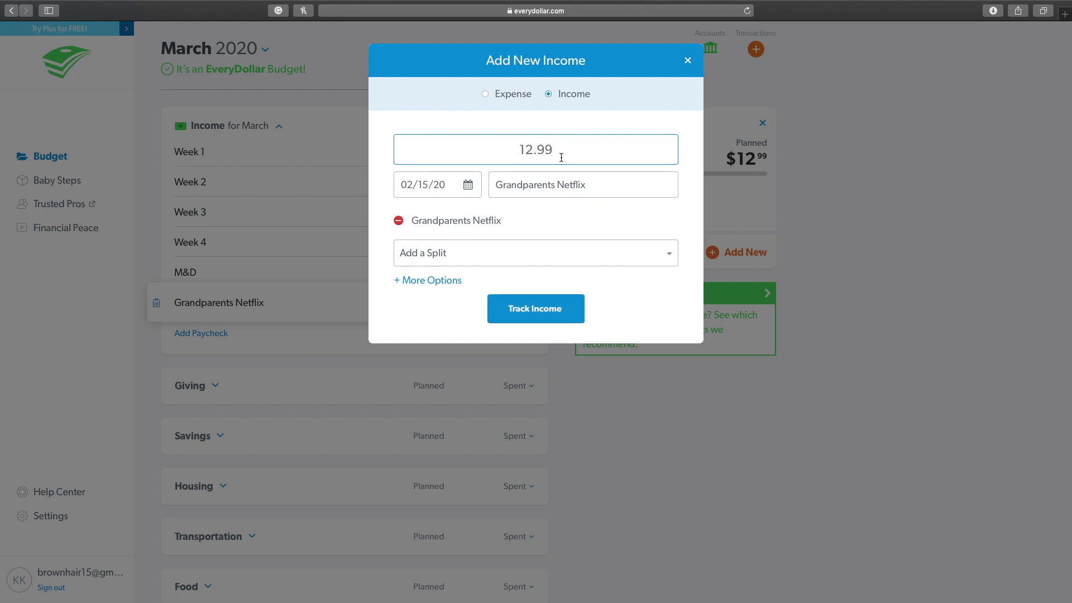
left_click(468, 185)
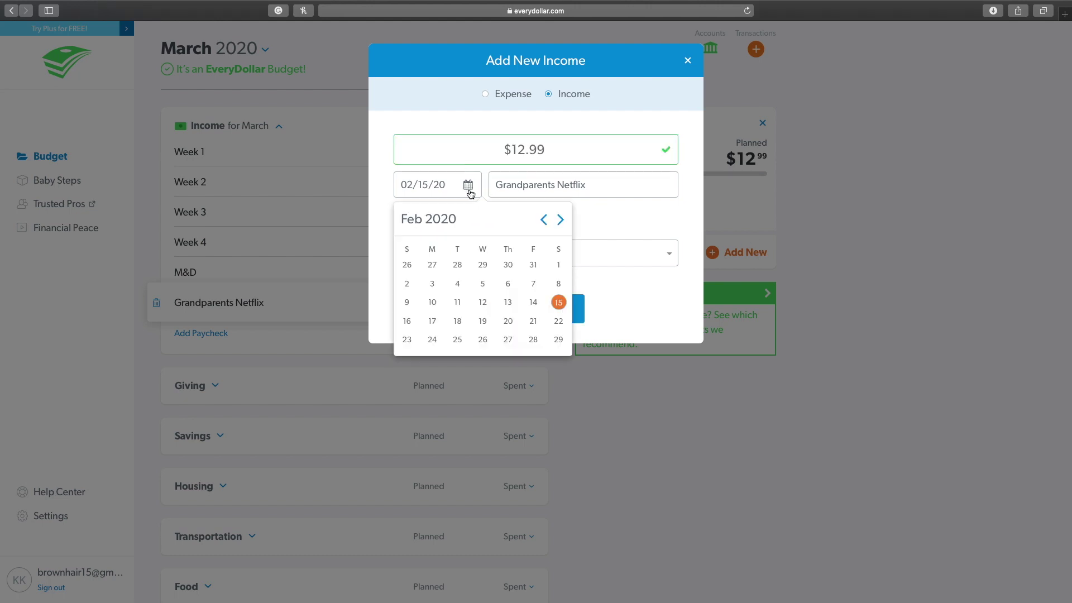
left_click(560, 220)
left_click(413, 270)
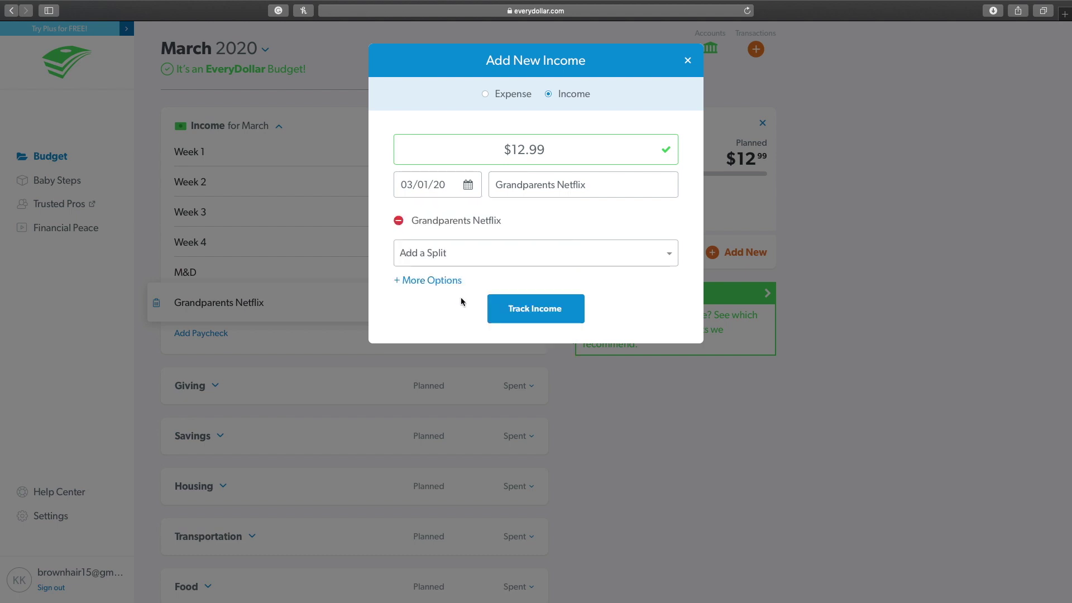
left_click(541, 319)
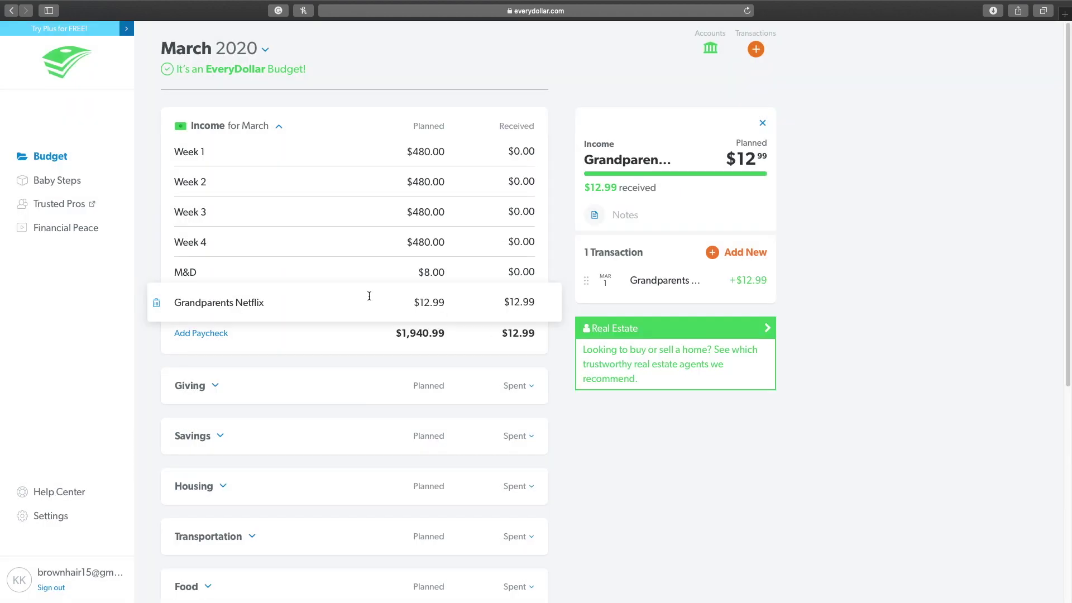
left_click(282, 127)
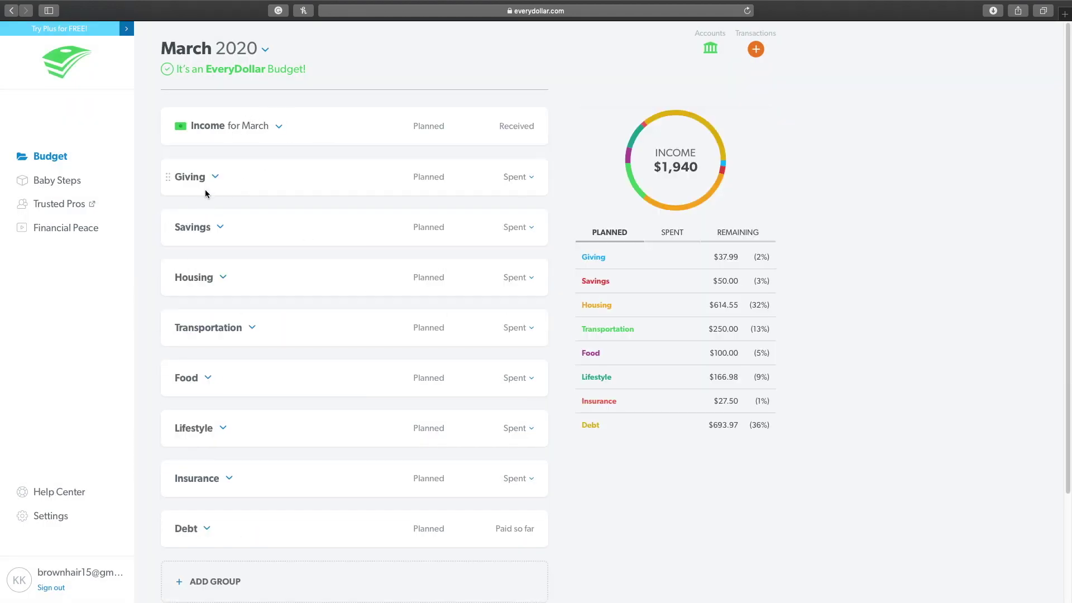
Step: Review the Gifts, Grandparents Netflix and Other items in the Giving group, and collapse the group
left_click(215, 177)
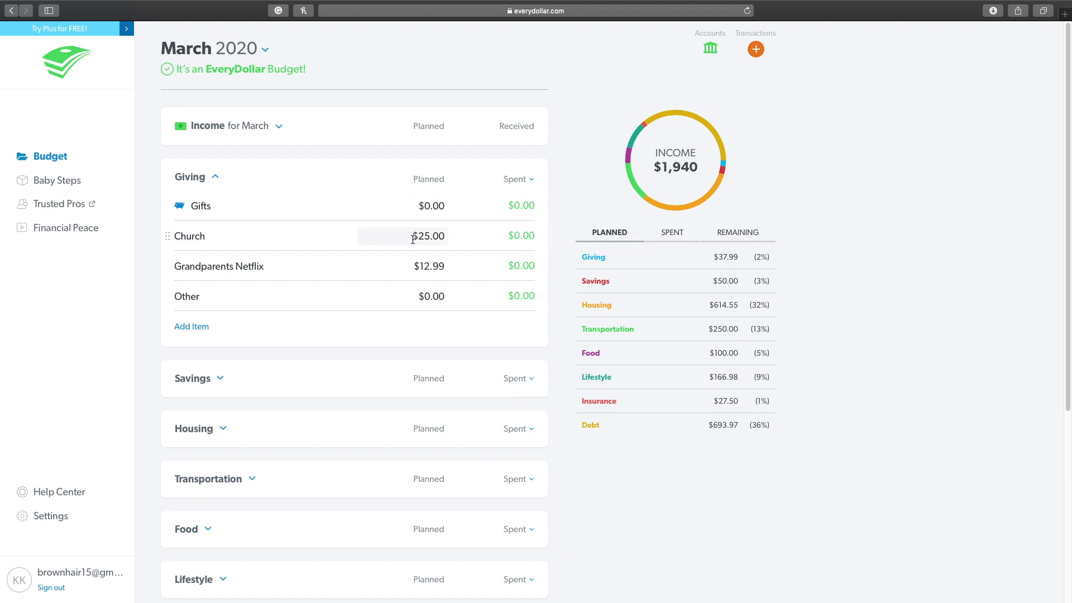
left_click(403, 210)
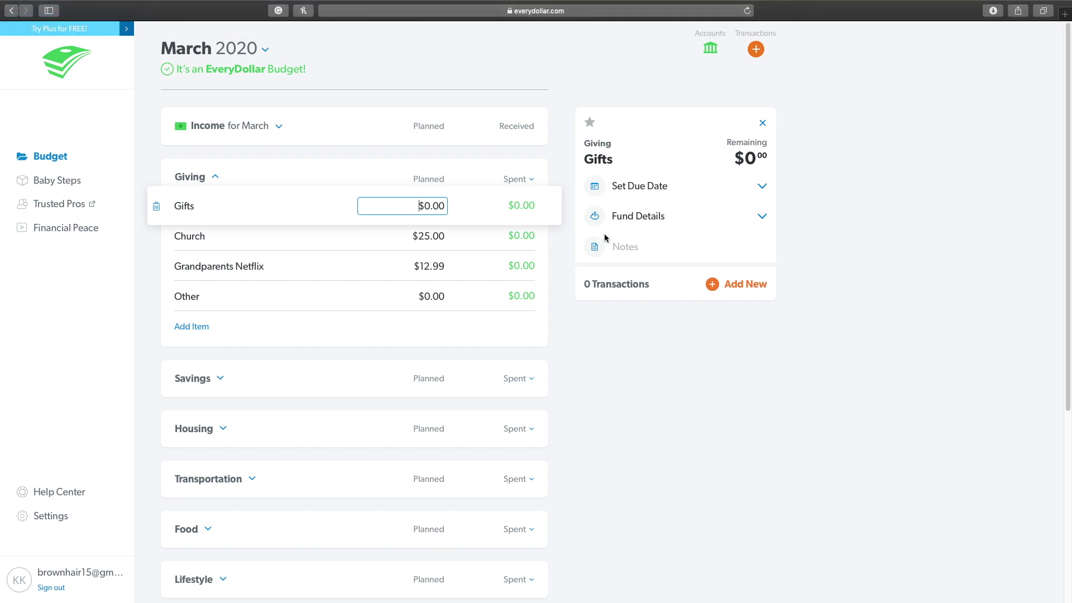
left_click(405, 267)
left_click(405, 267)
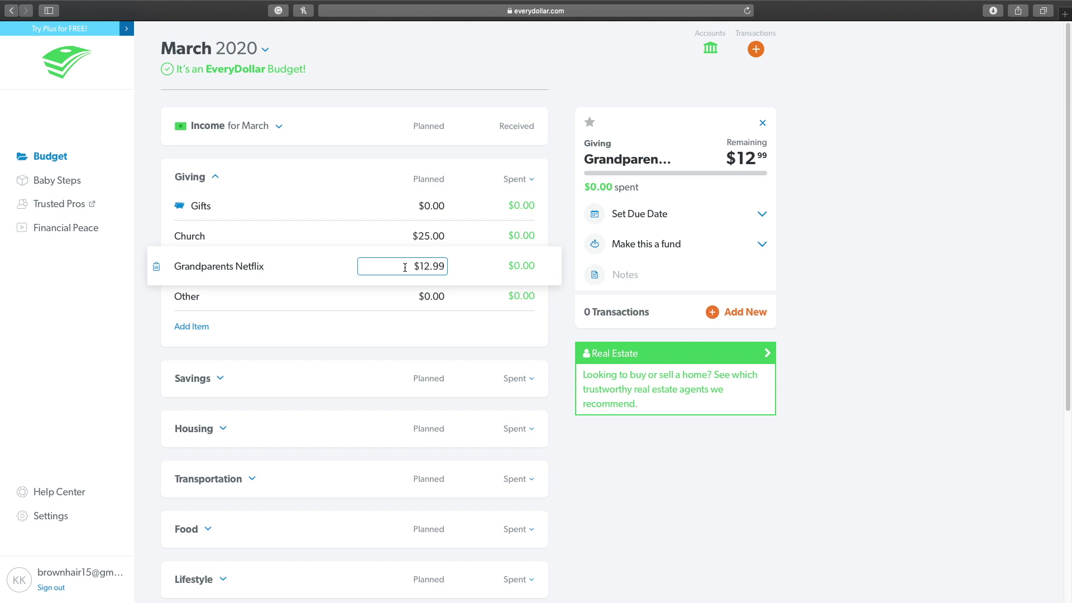
left_click(396, 294)
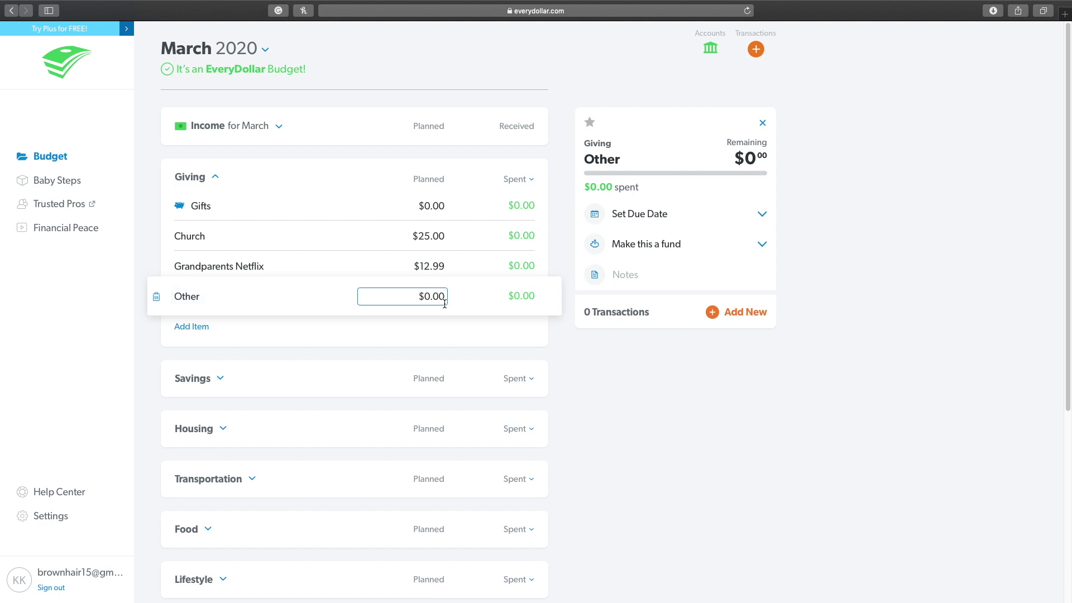
left_click(218, 180)
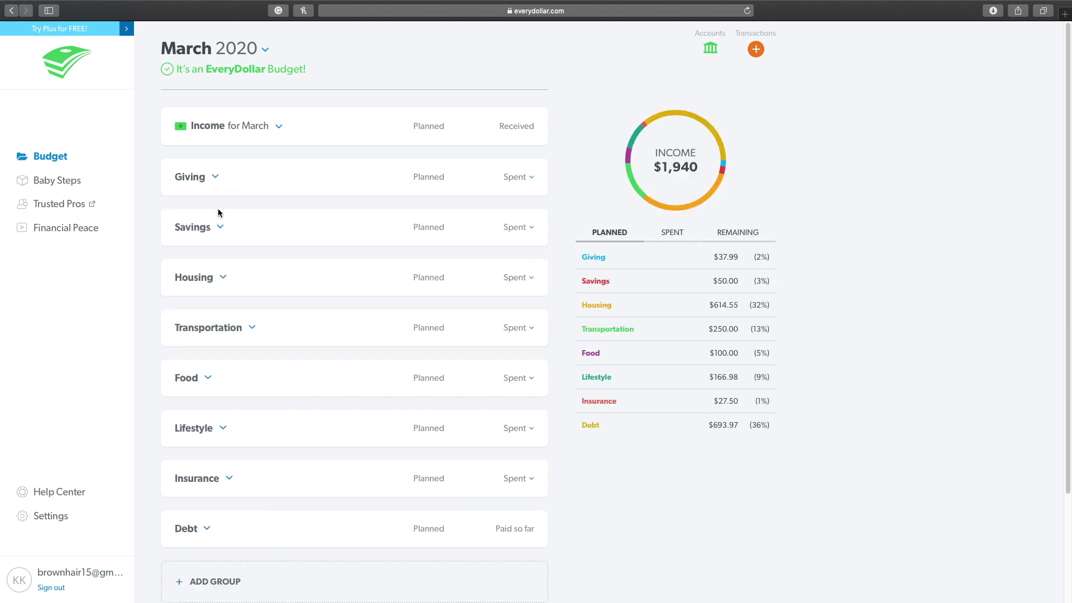
Step: Review the Emergency Fund's fund details and the Wedding item in the Savings group, and collapse the group
left_click(223, 229)
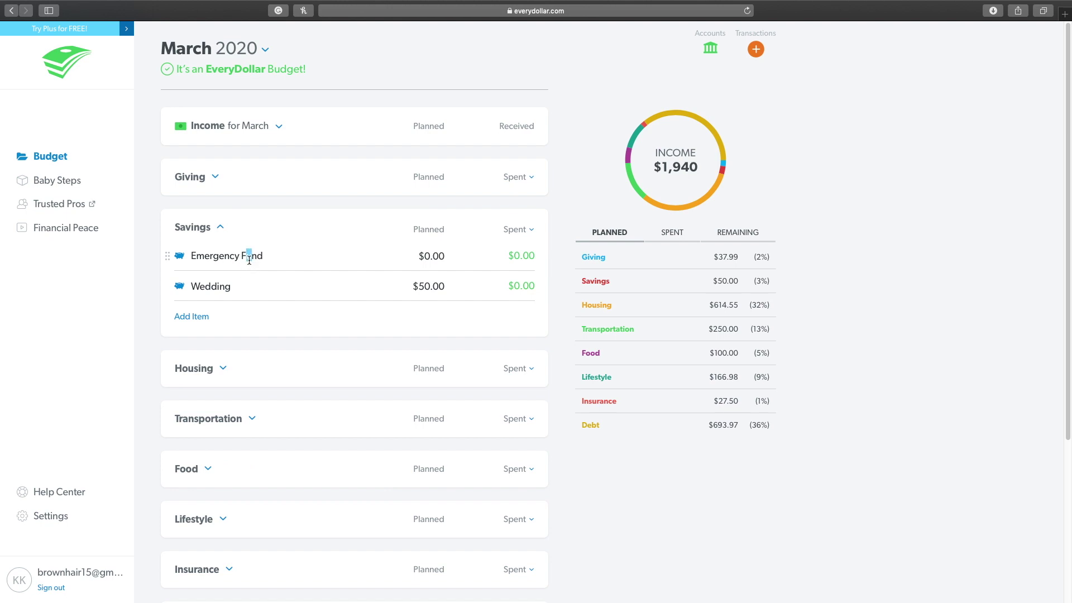
left_click(248, 256)
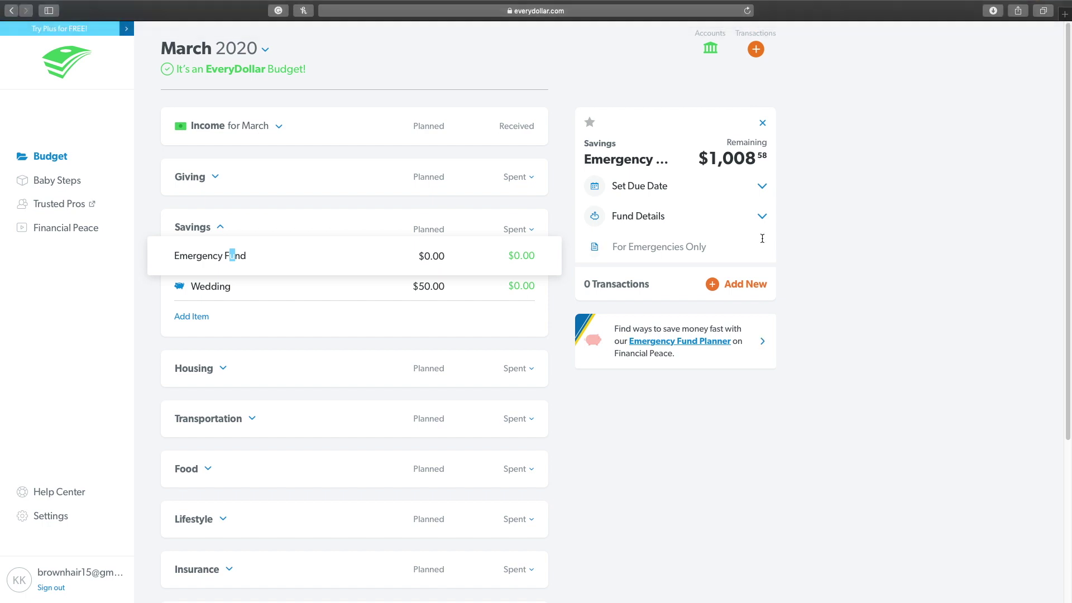
left_click(762, 216)
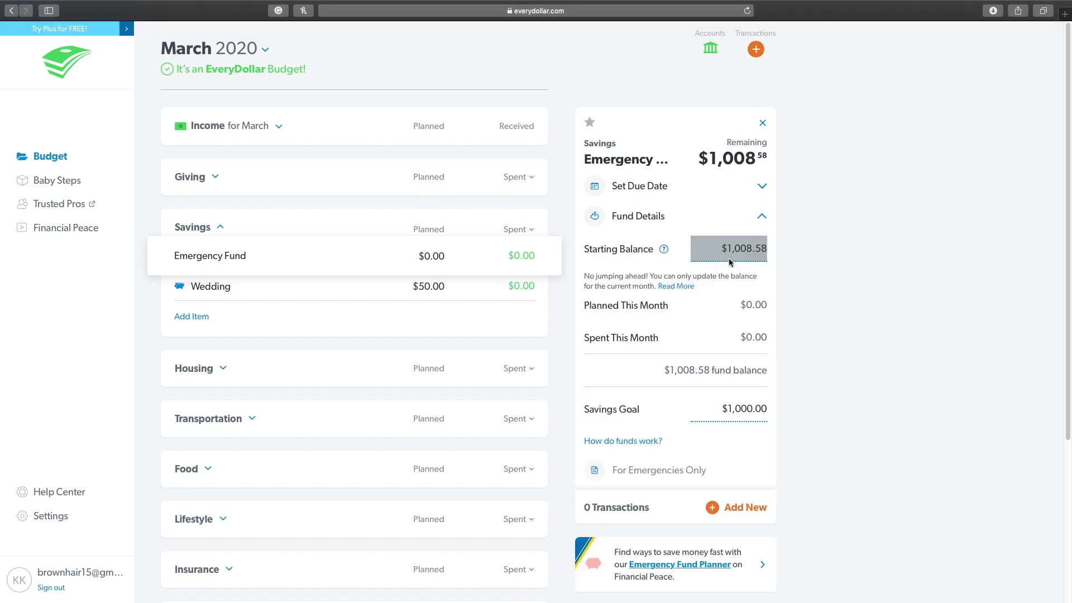
left_click(763, 124)
left_click(355, 286)
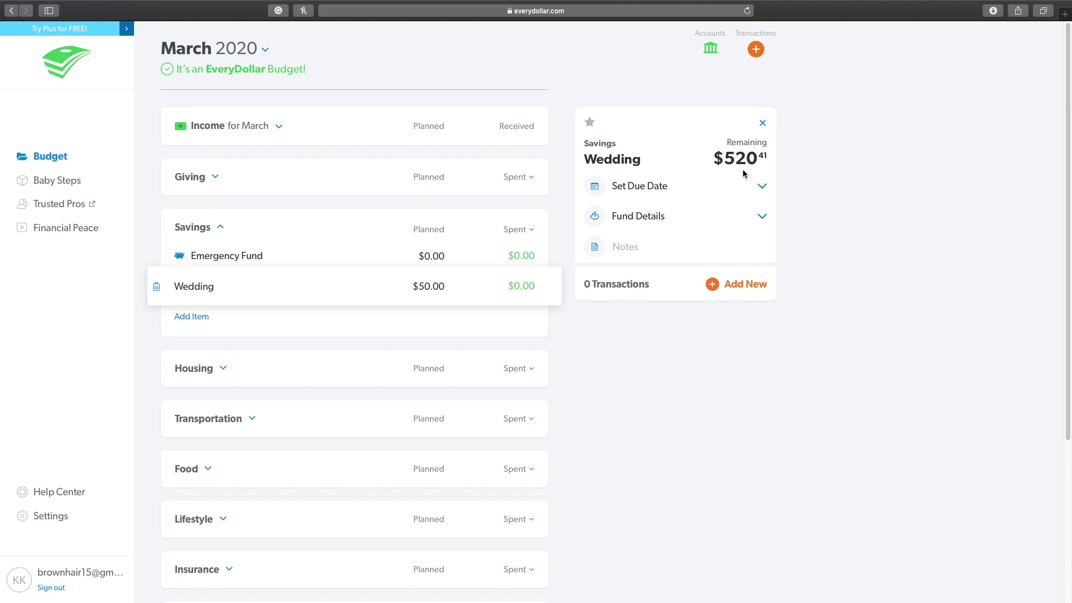
left_click(221, 228)
Step: Review the Housing items from Natural Gas and Electricity through Internet, Household Maintenance, Lawn Care and Pet Care, and collapse the group
left_click(223, 278)
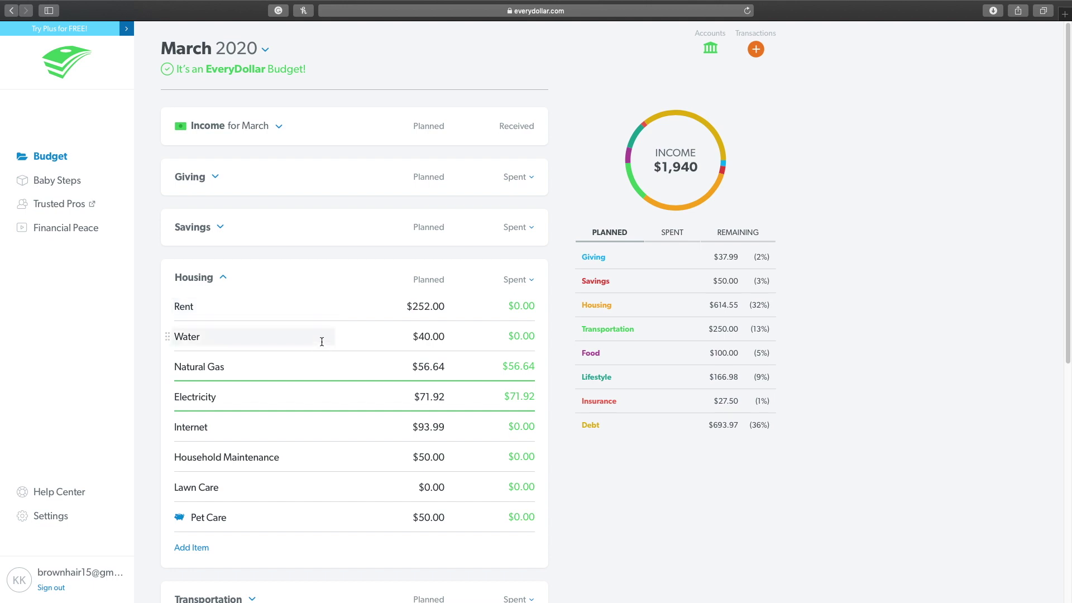
left_click(314, 368)
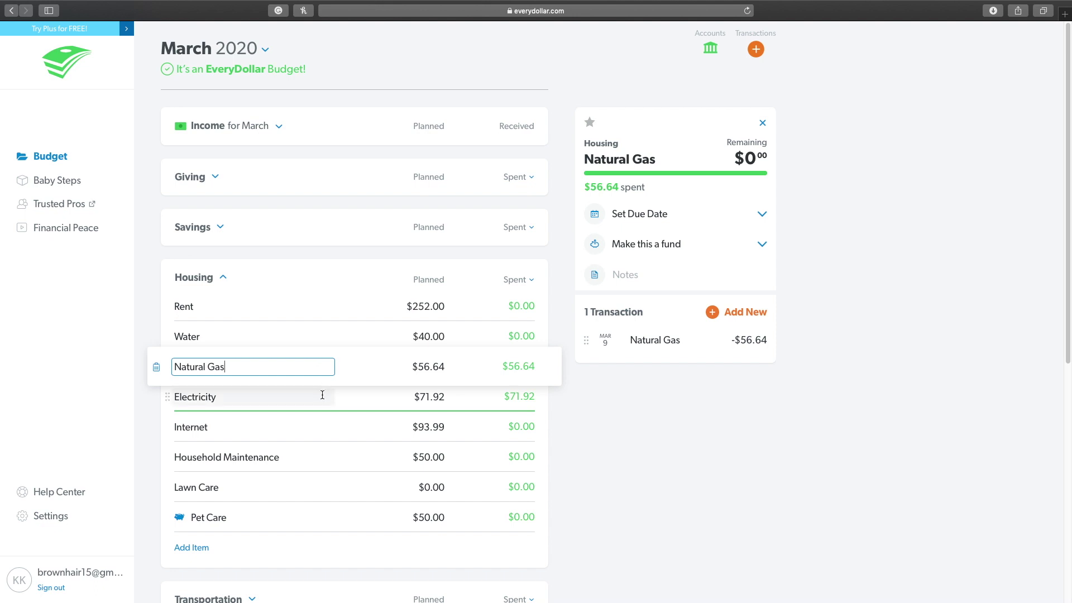
left_click(323, 395)
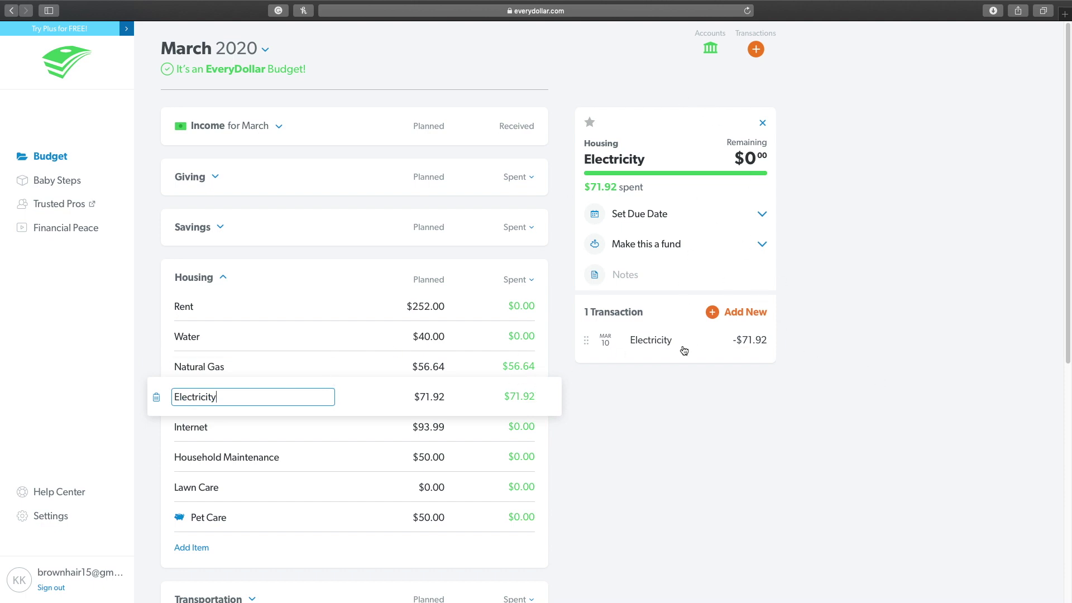
left_click(276, 425)
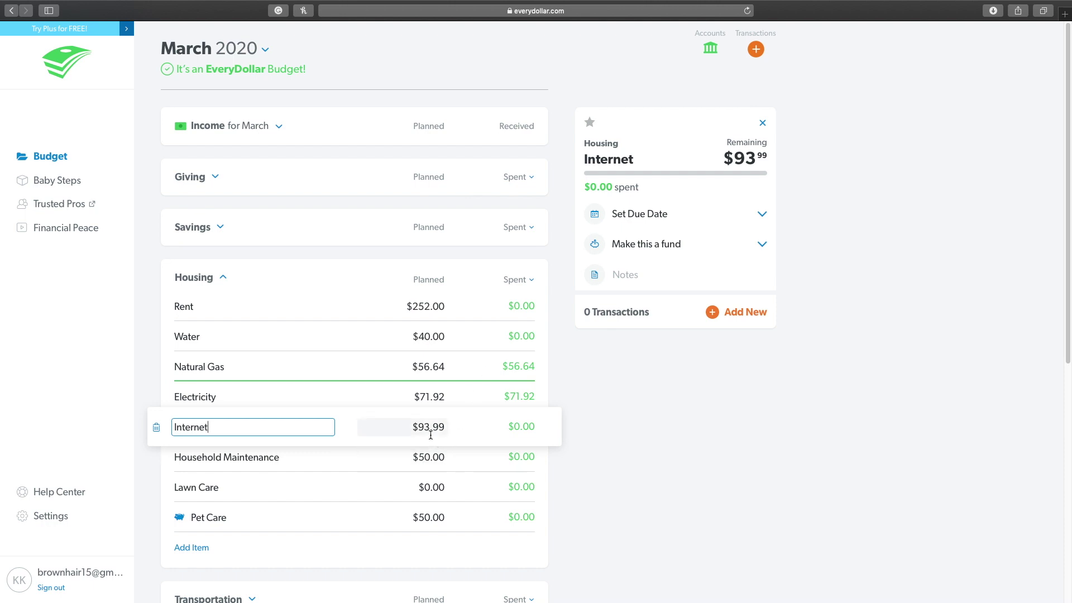
left_click(328, 457)
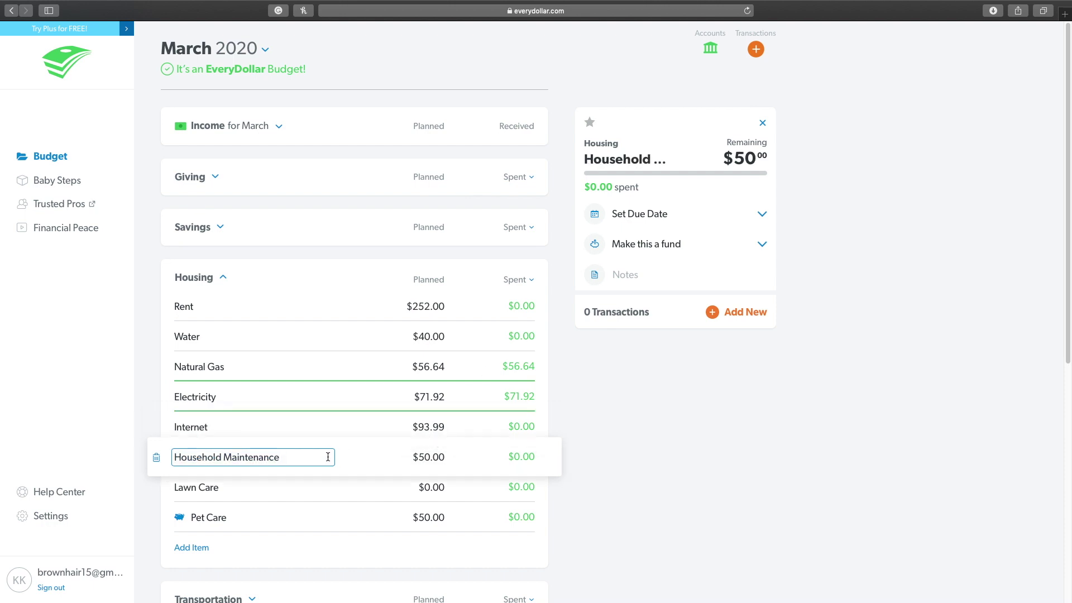
left_click(319, 485)
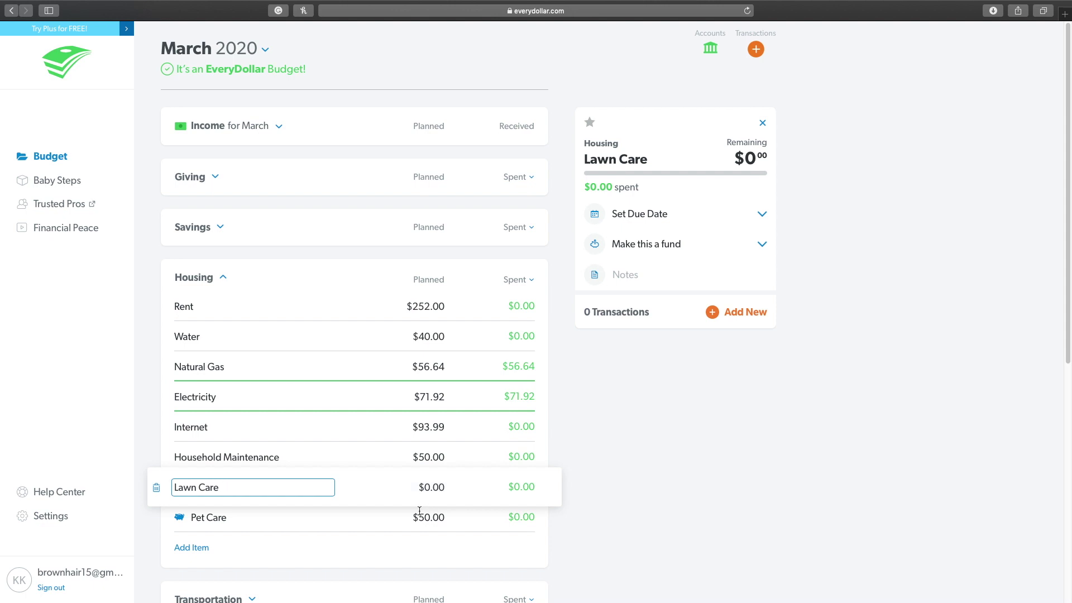
left_click(404, 518)
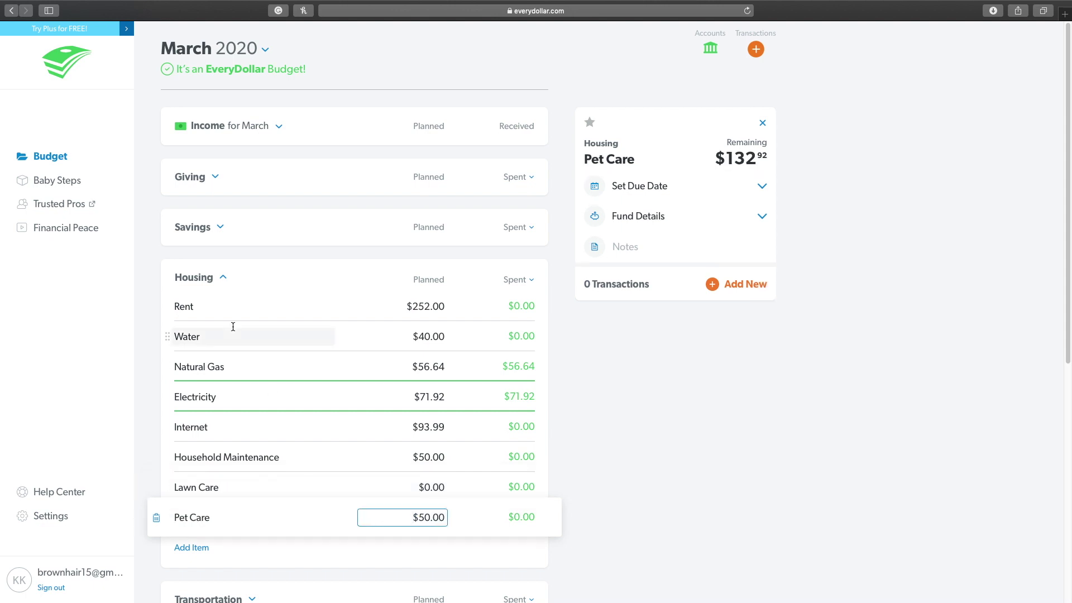
left_click(228, 279)
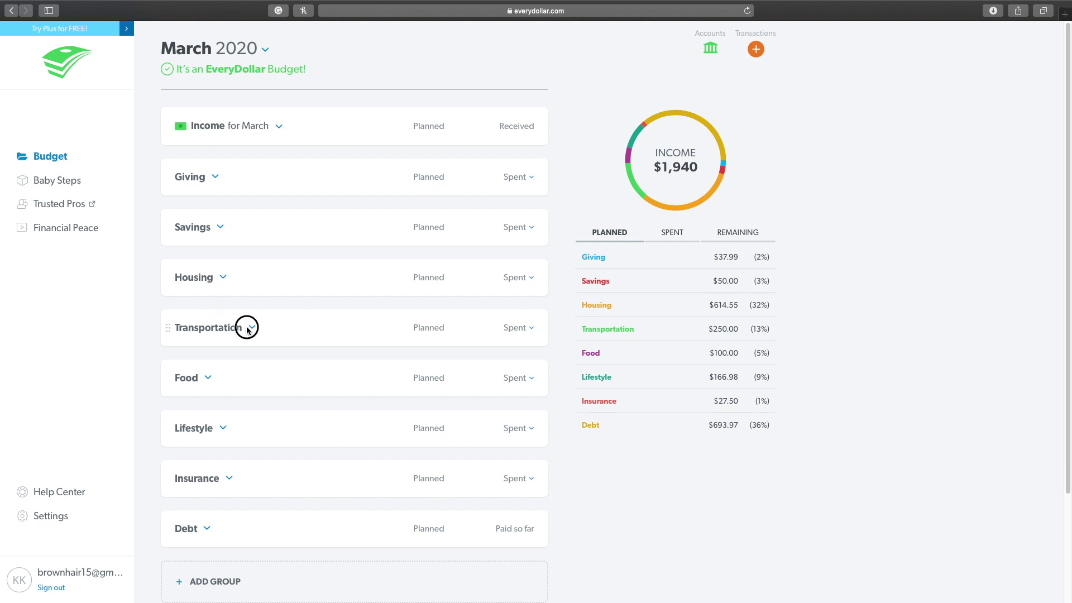
Step: Review the Gas and Maintenance items in the Transportation group, and collapse the group
left_click(250, 329)
left_click(278, 357)
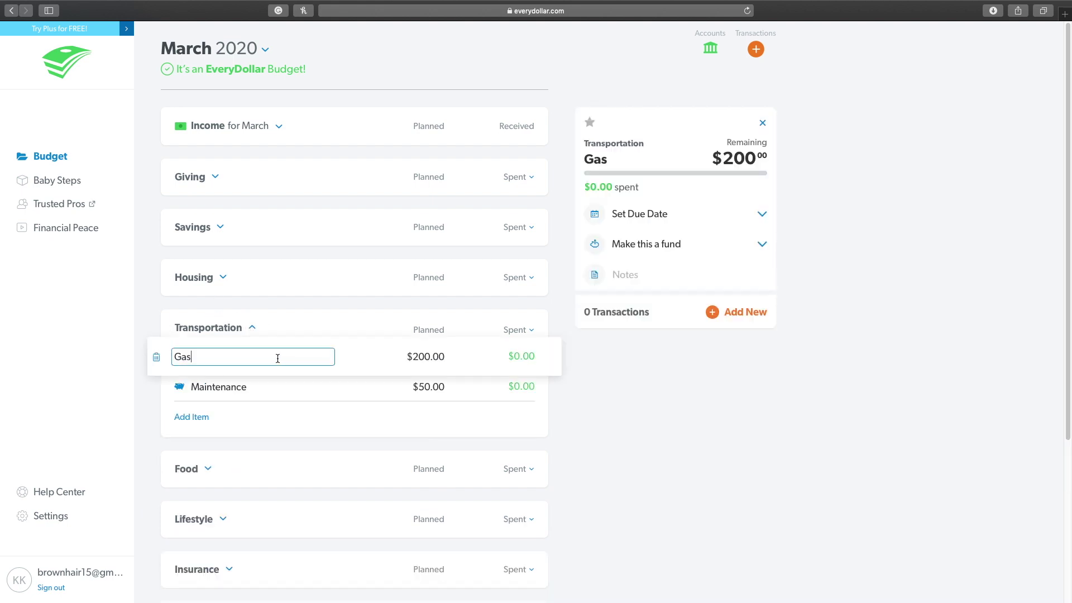
left_click(271, 381)
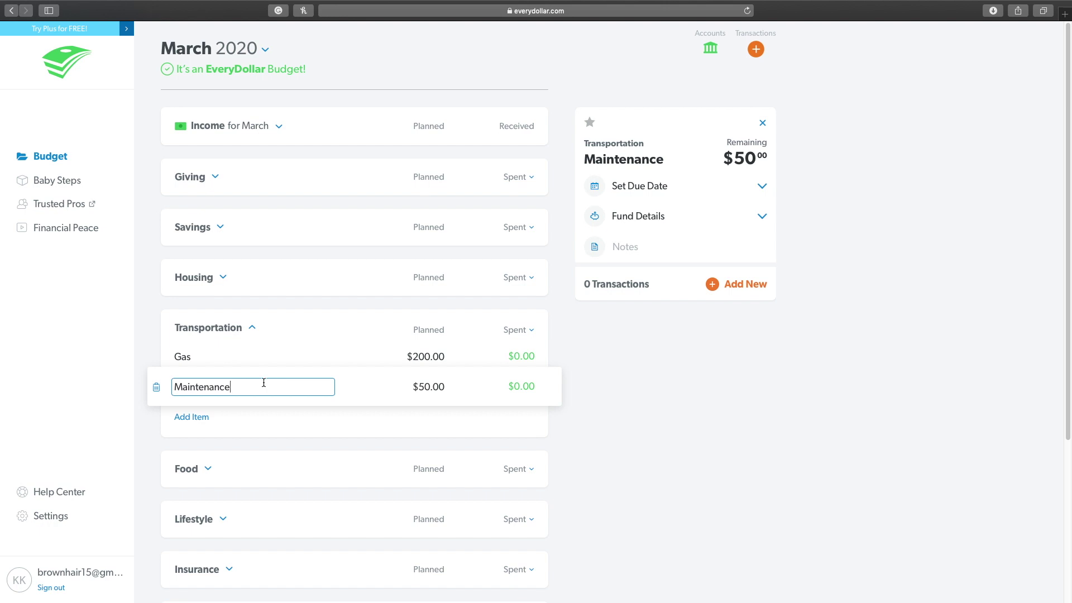
left_click(252, 330)
Step: Review the Groceries, Restaurants and Reward items in the Food group, and collapse the group
left_click(208, 378)
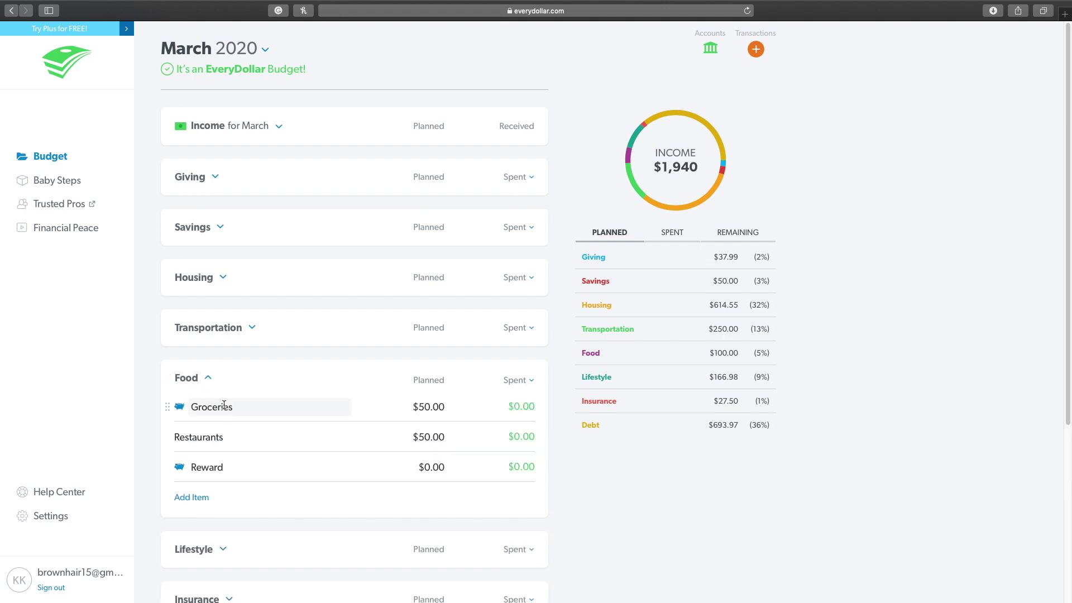
left_click(225, 407)
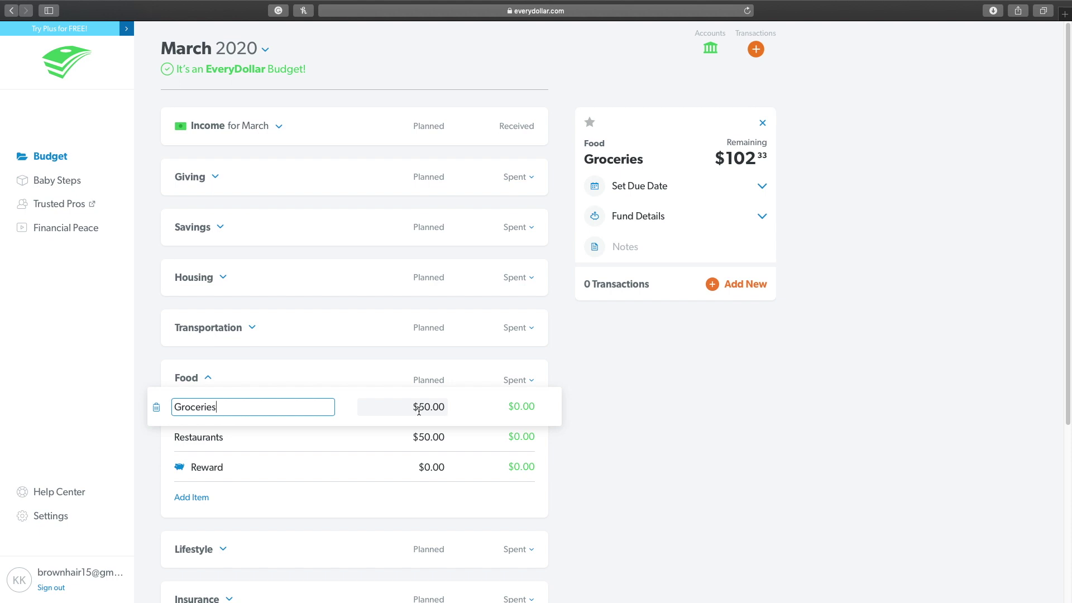
left_click(409, 438)
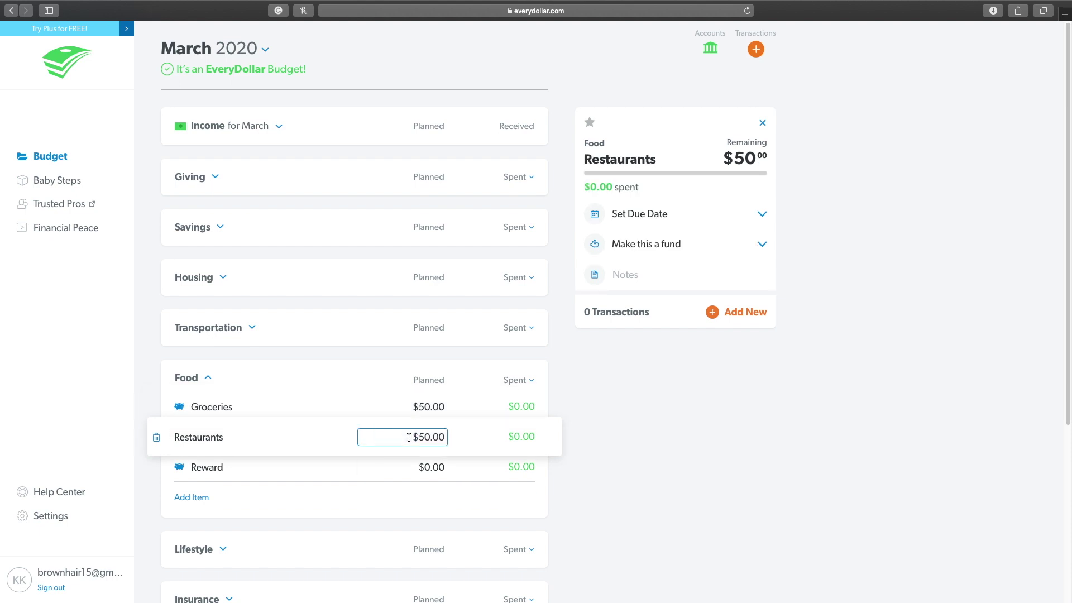
left_click(385, 471)
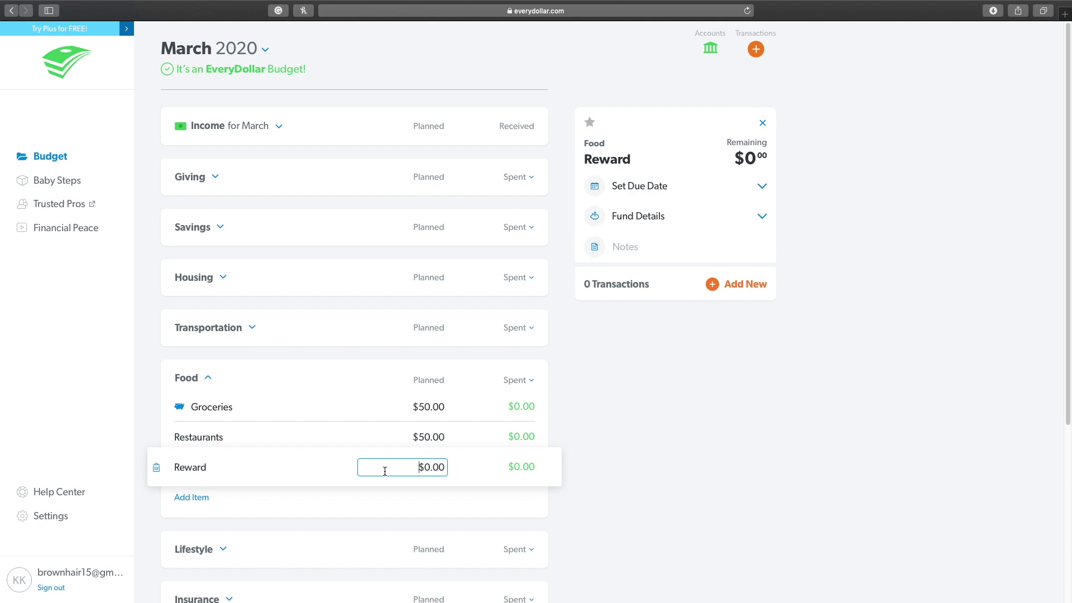
left_click_drag(411, 466, 457, 463)
left_click(207, 378)
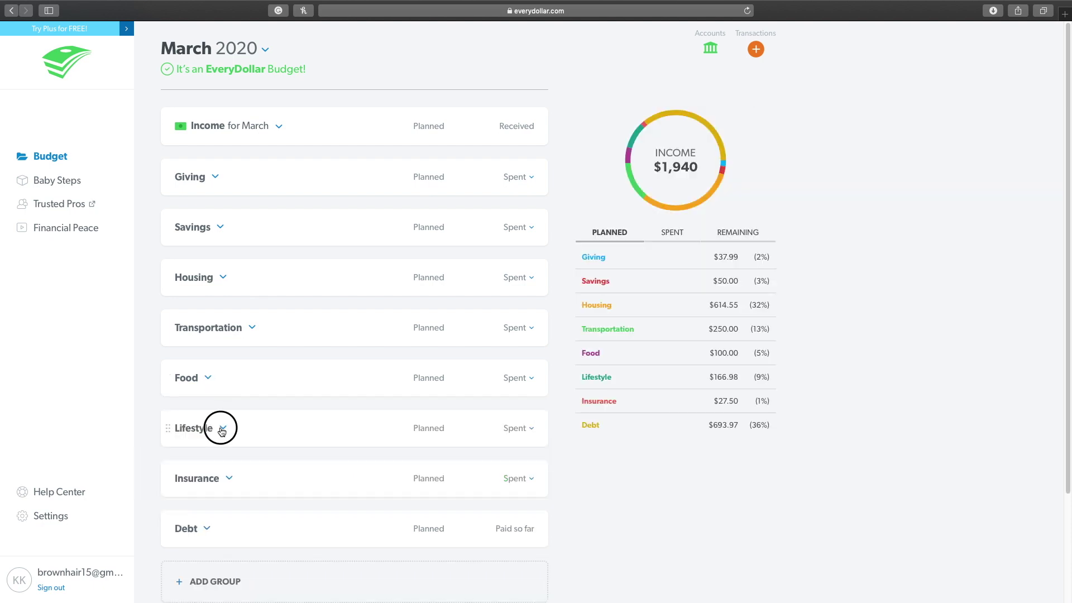
Step: Review the Lifestyle items from Hair & Beauty and Medical through Phone Bill, Spotify/Hulu, Netflix, Acorns Investments and Amazon Prime, and collapse the group
left_click(222, 429)
scroll(290, 451, "down", 3)
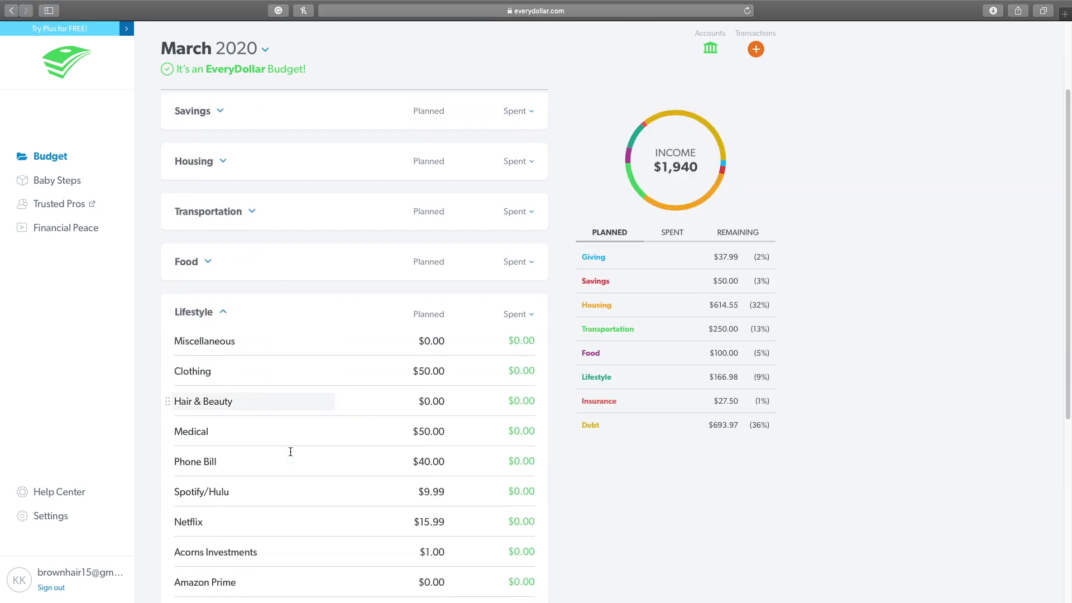
scroll(291, 451, "down", 1)
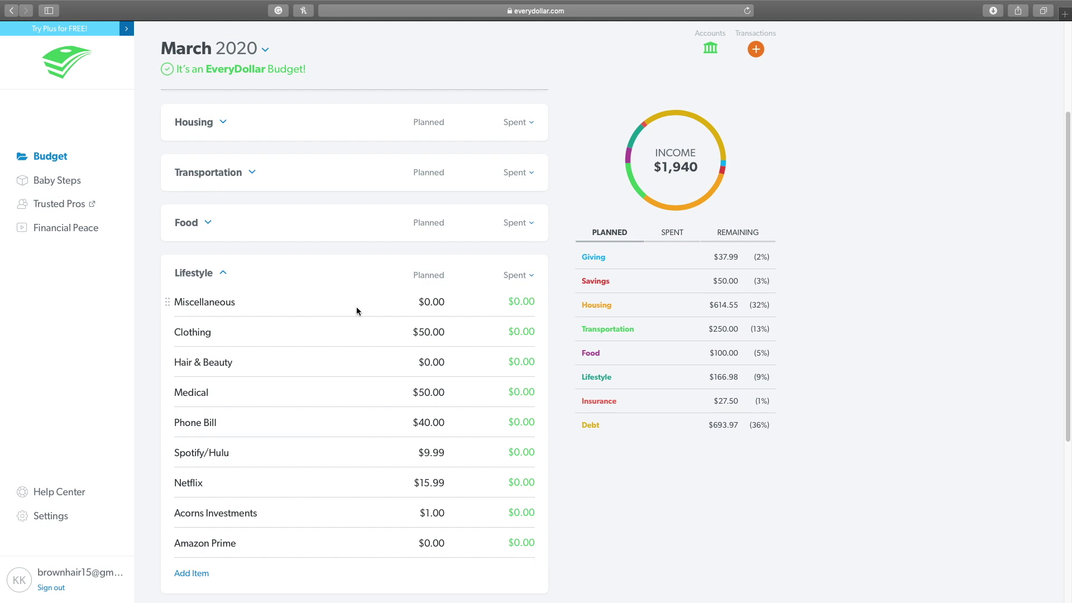
left_click(364, 366)
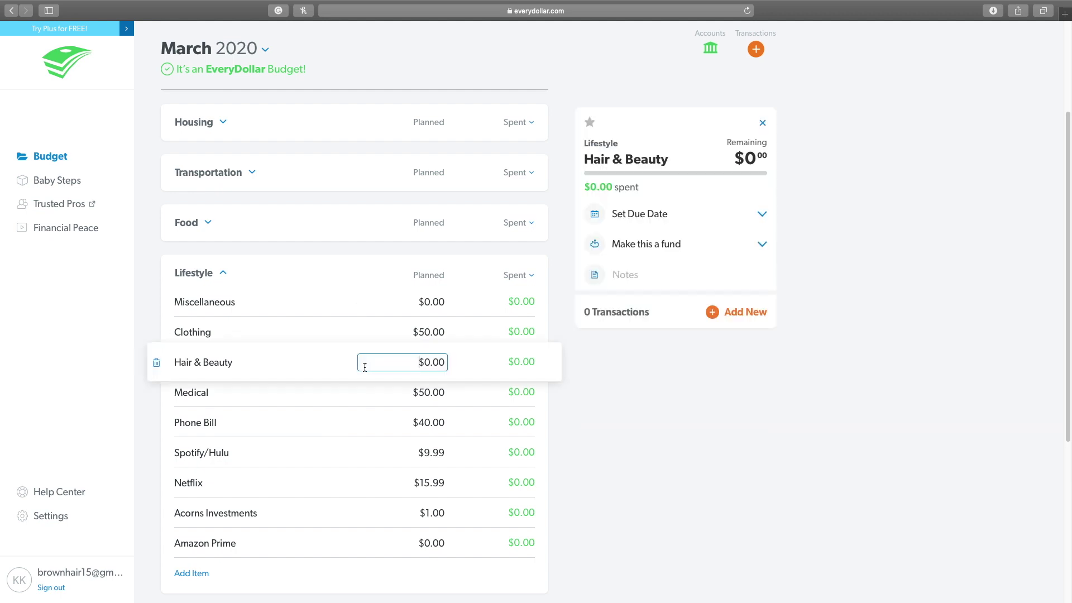
left_click(366, 395)
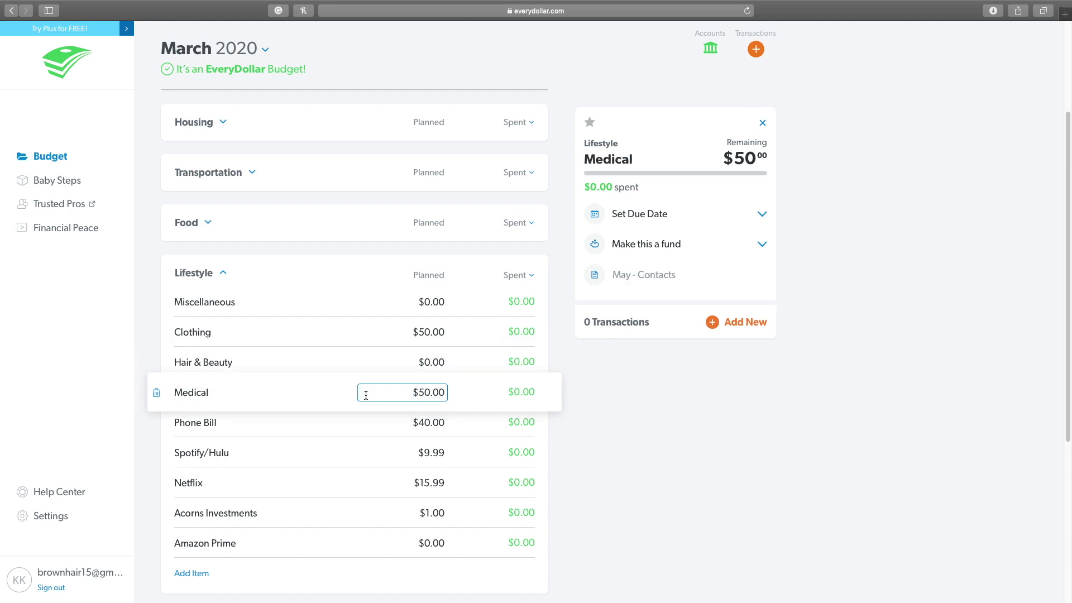
left_click(361, 424)
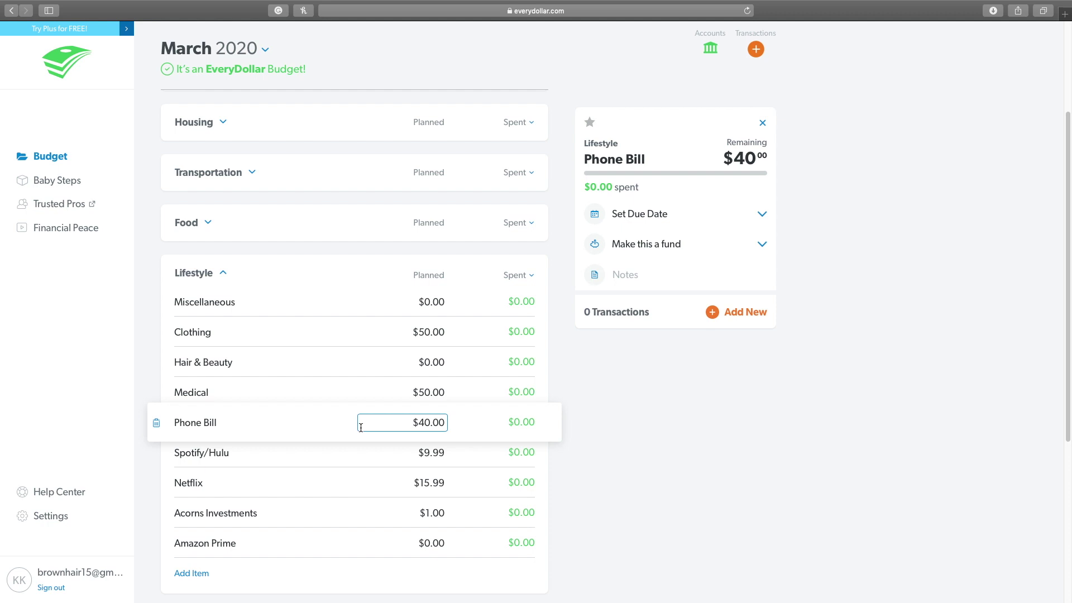
left_click(410, 454)
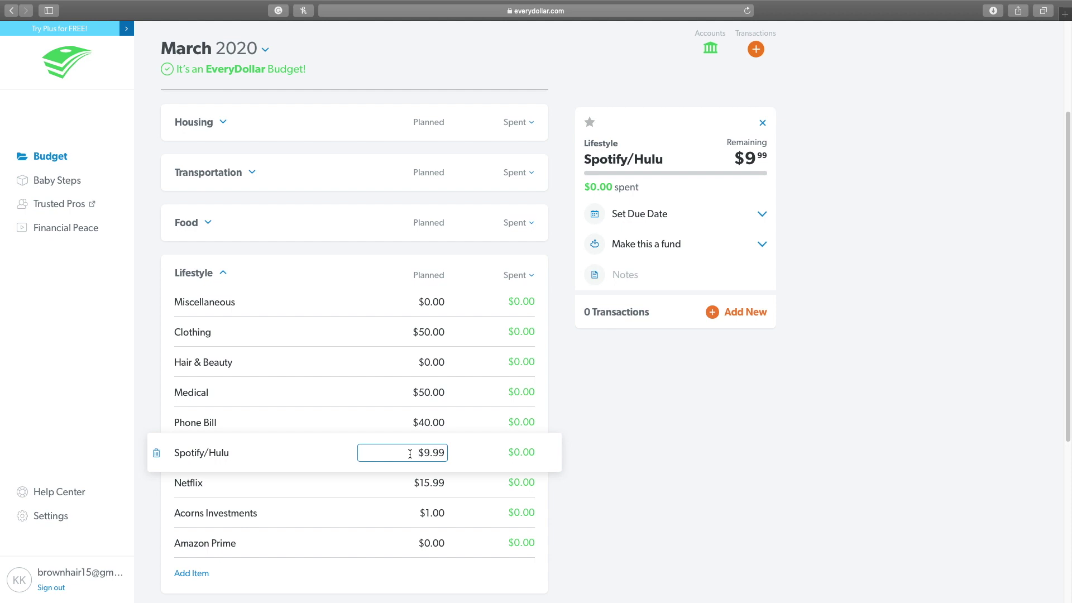
left_click(400, 484)
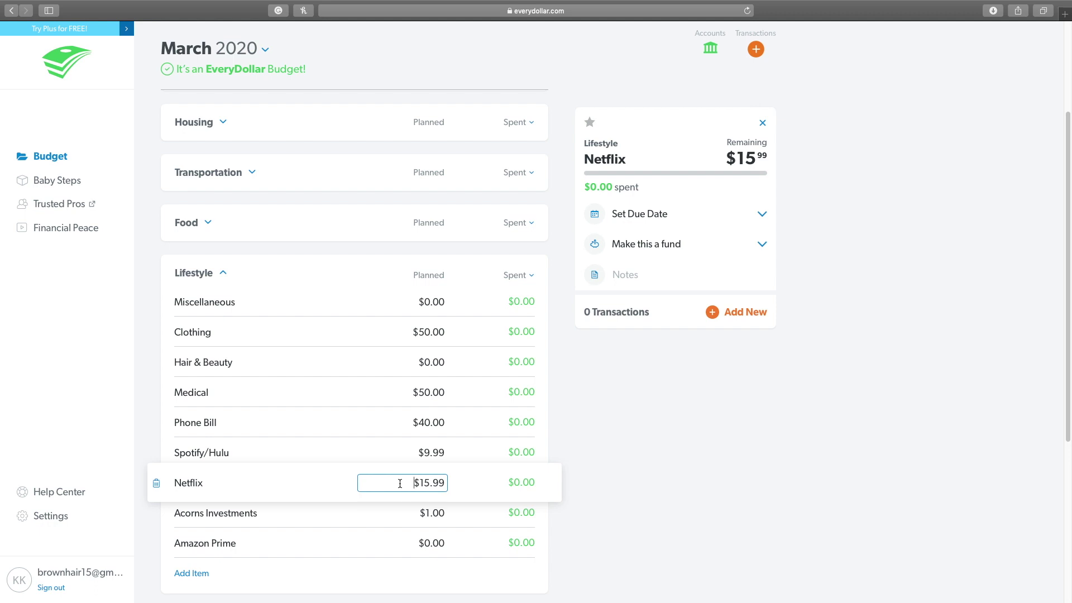
left_click(388, 514)
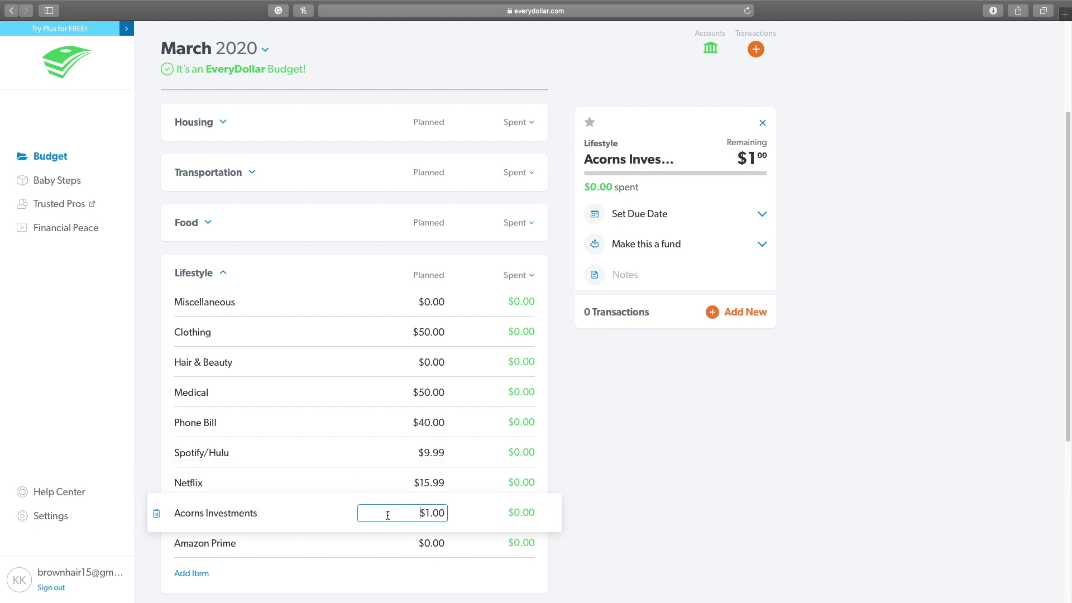
left_click(375, 542)
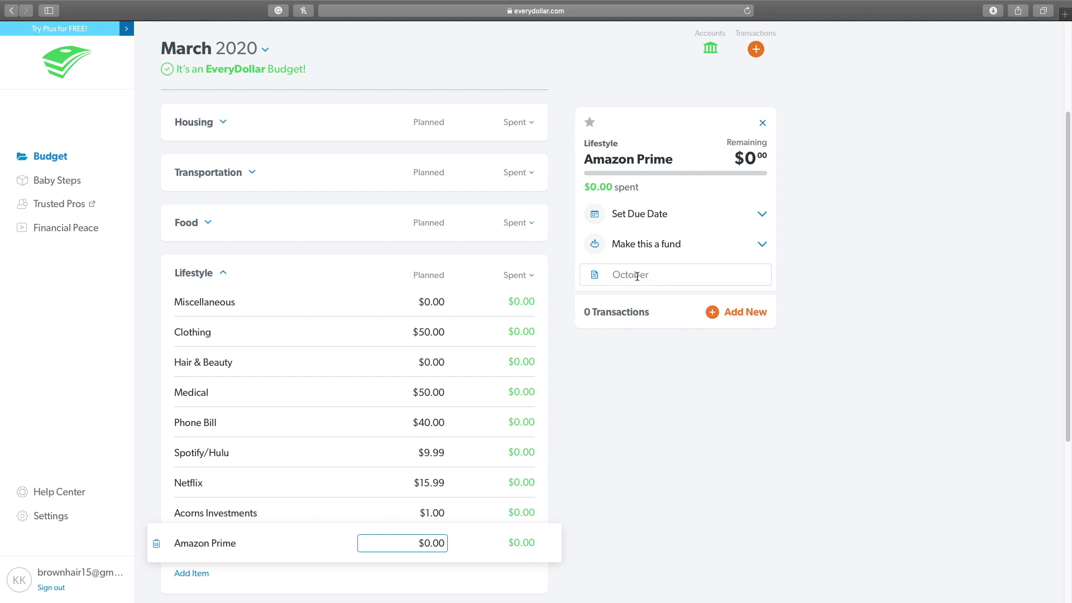
scroll(220, 280, "up", 1)
left_click(219, 295)
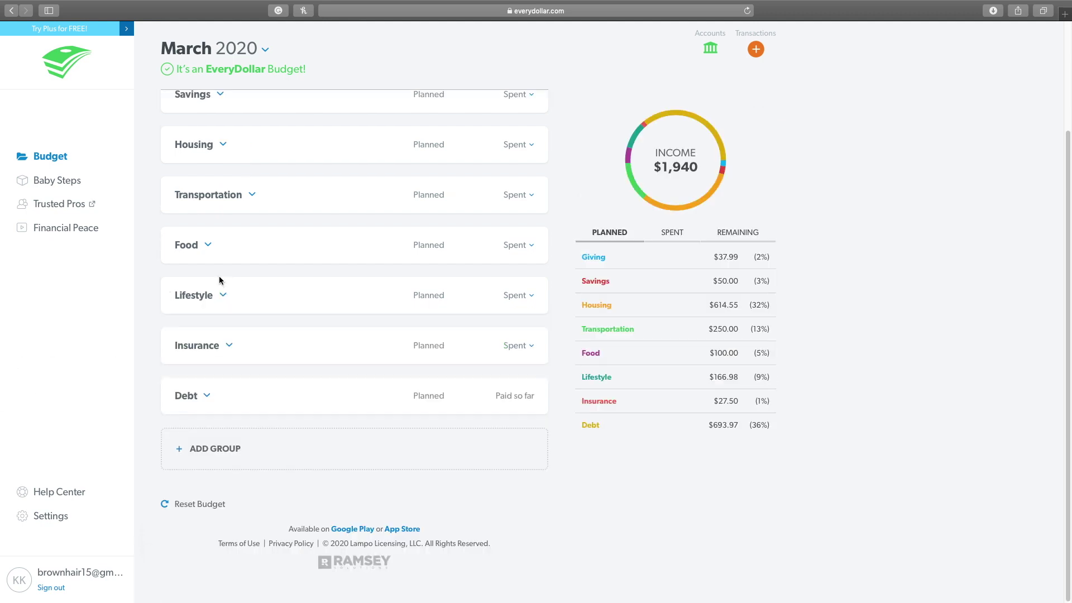
Step: Review the Insurance group's items and the details of Car Insurance (NOV/MAY), and collapse the group
left_click(226, 342)
scroll(628, 435, "down", 1)
scroll(615, 433, "down", 1)
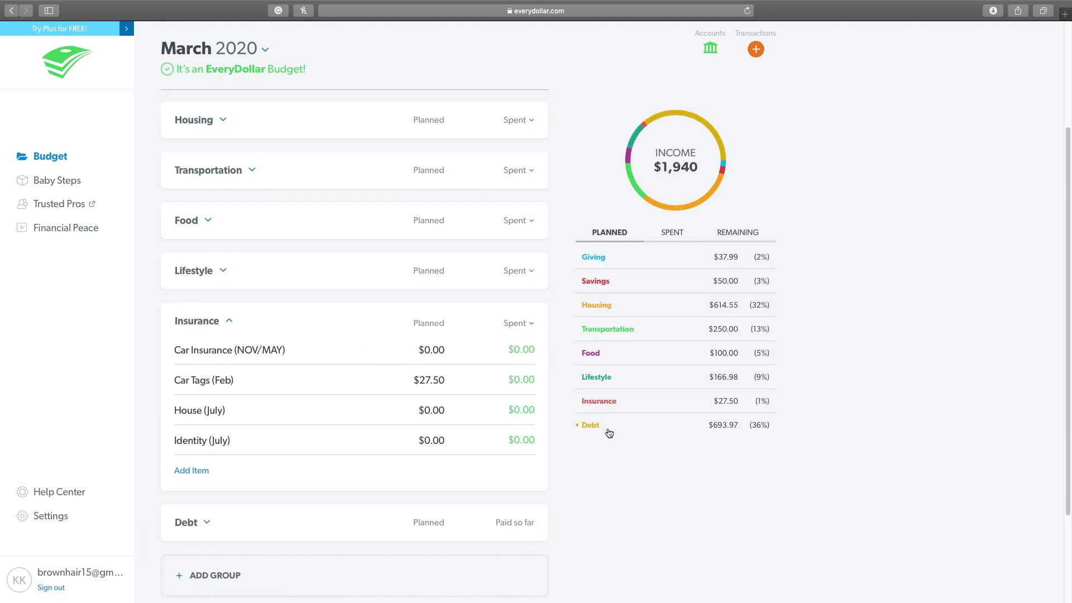
left_click(292, 347)
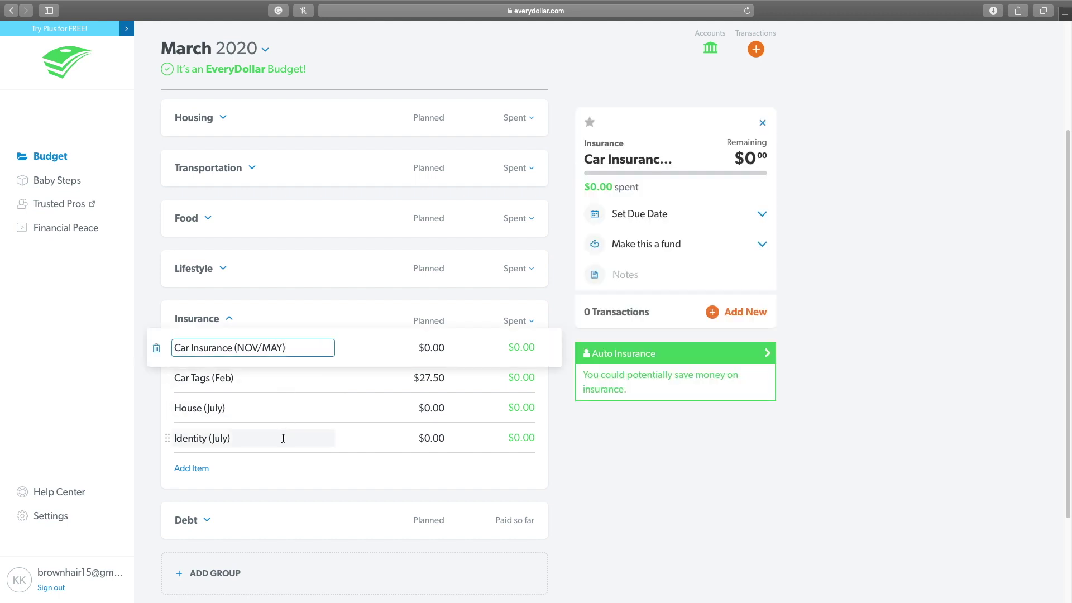
left_click(230, 320)
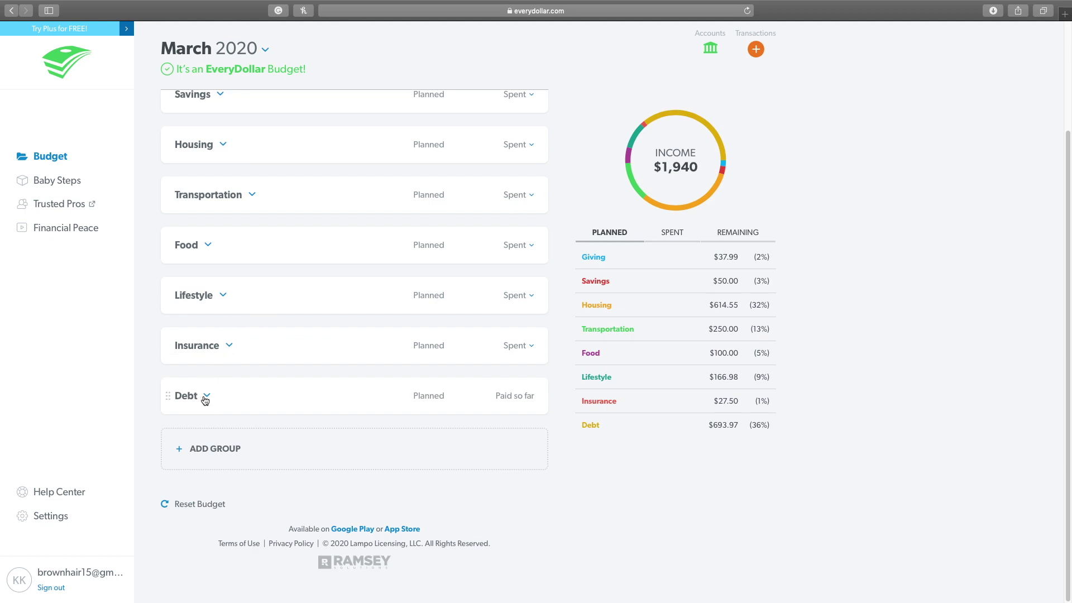
Step: Expand the Debt group and review the Mortgage item's debt details
left_click(206, 395)
scroll(338, 422, "down", 1)
left_click(376, 382)
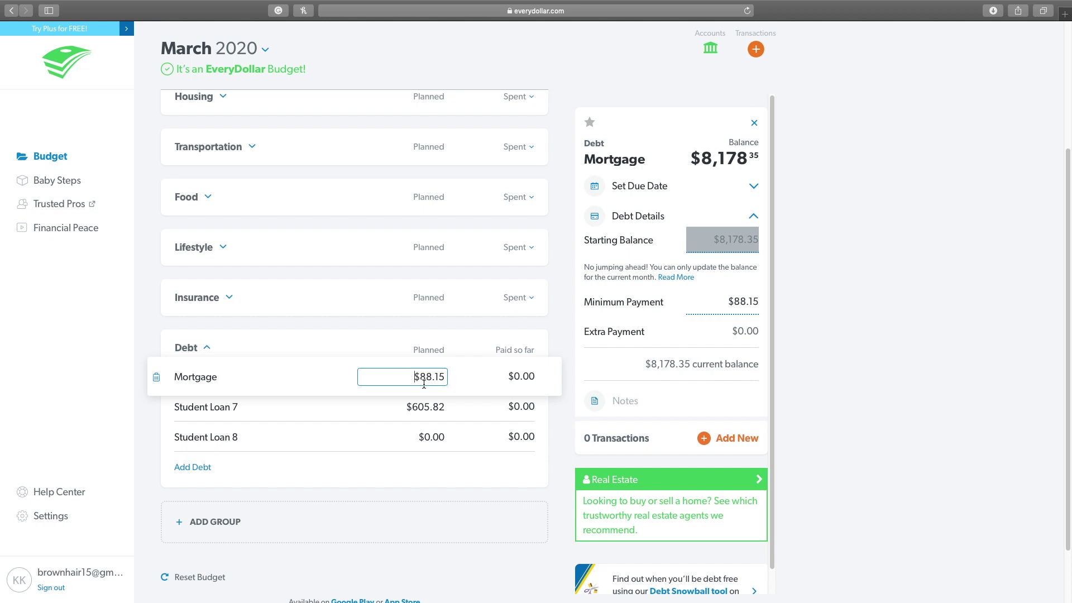
Step: Clear the planned amount of Student Loan 7 in the Debt group
left_click(379, 408)
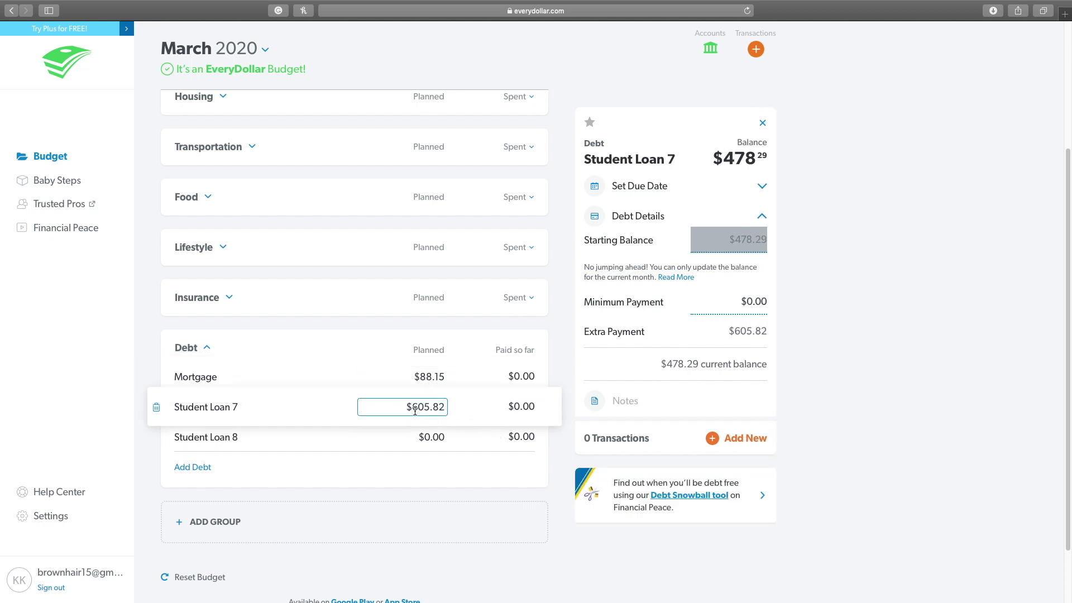
left_click_drag(406, 407, 451, 406)
key("BackSpace")
key("Tab")
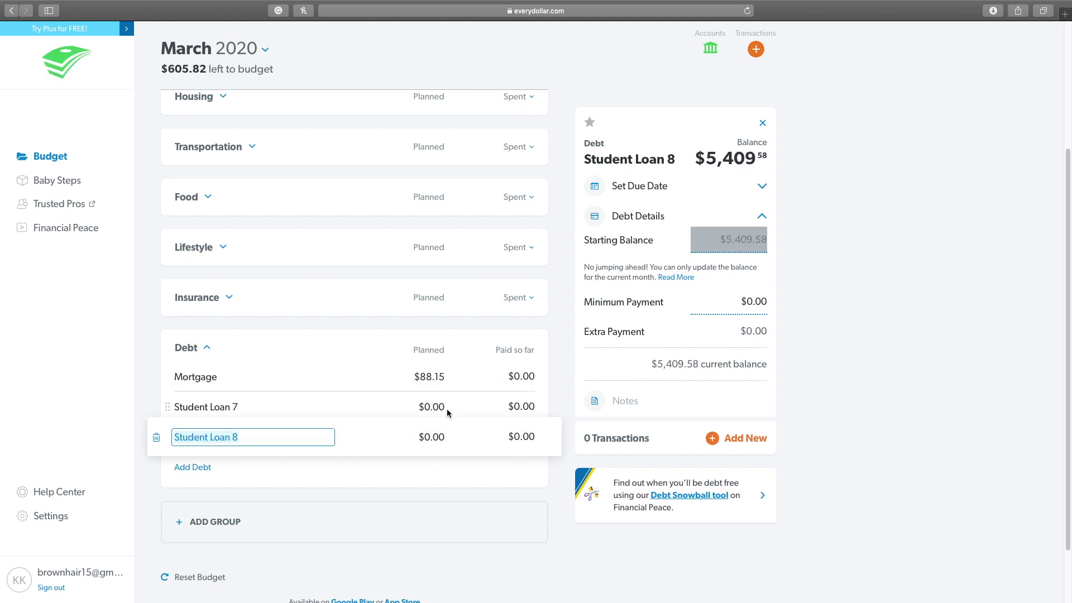
left_click(416, 408)
Step: Set the planned amount of Student Loan 8 to $605.82
left_click(430, 437)
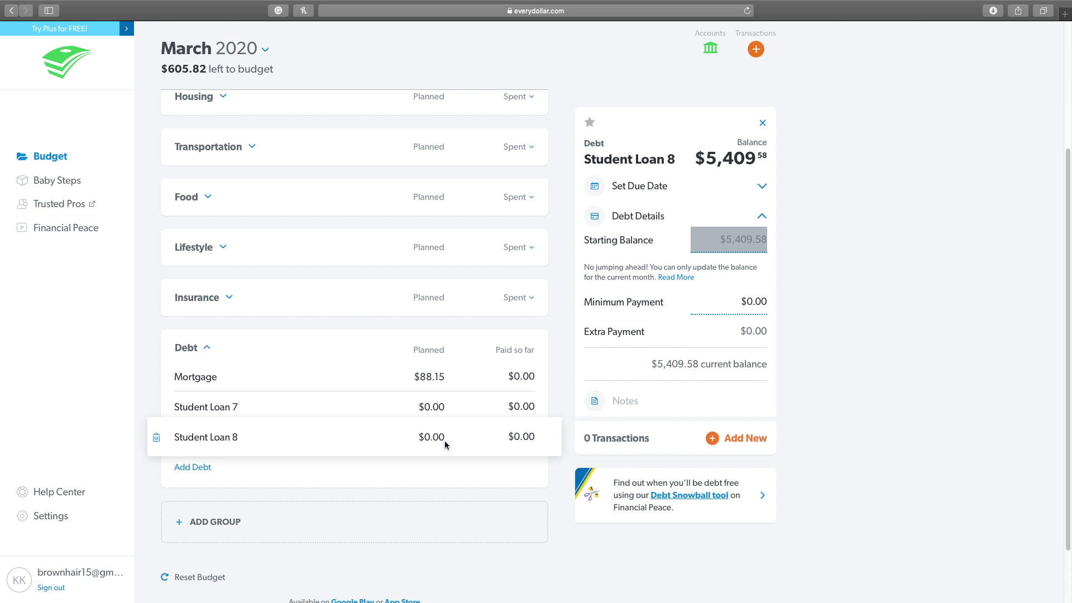
left_click(442, 437)
key("BackSpace")
key("BackSpace")
key("BackSpace")
key("BackSpace")
type("605.82")
key("Tab")
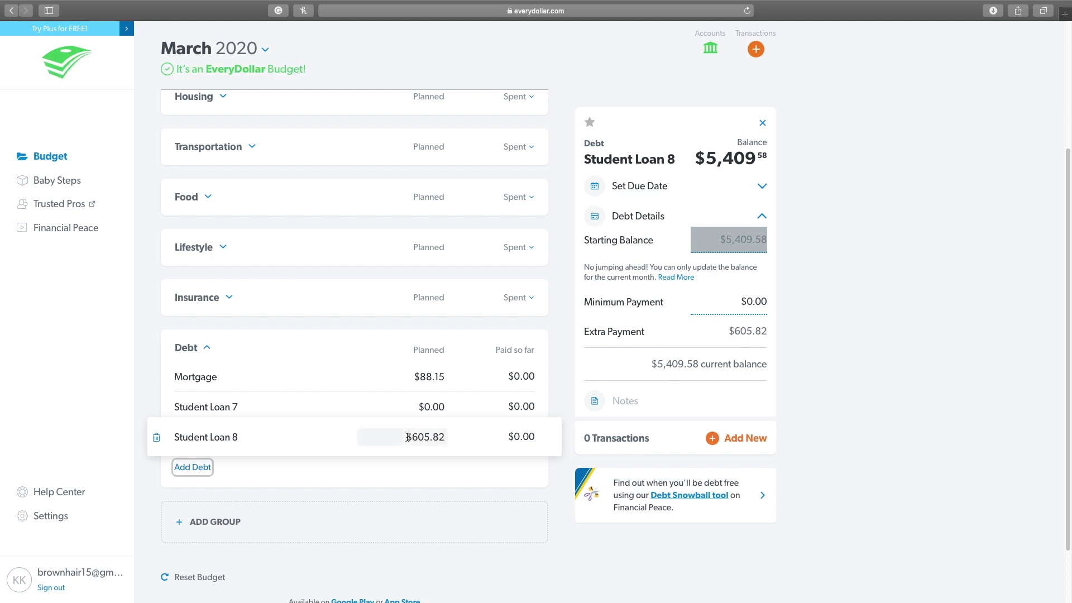
left_click(346, 447)
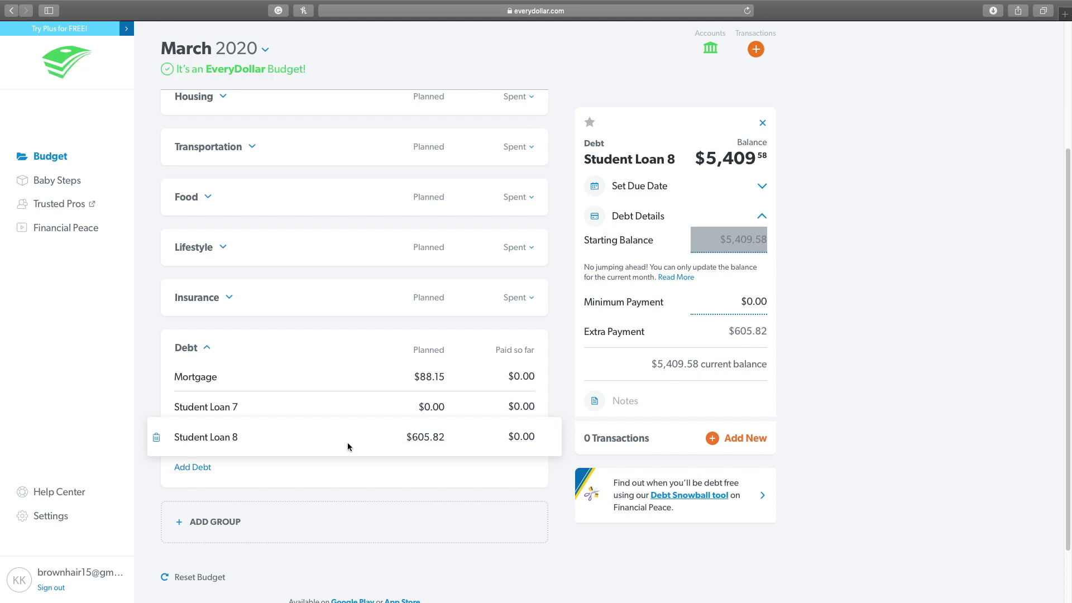
Step: Delete the Student Loan 7 item from the Debt group and open the details of Student Loan 8
left_click(338, 408)
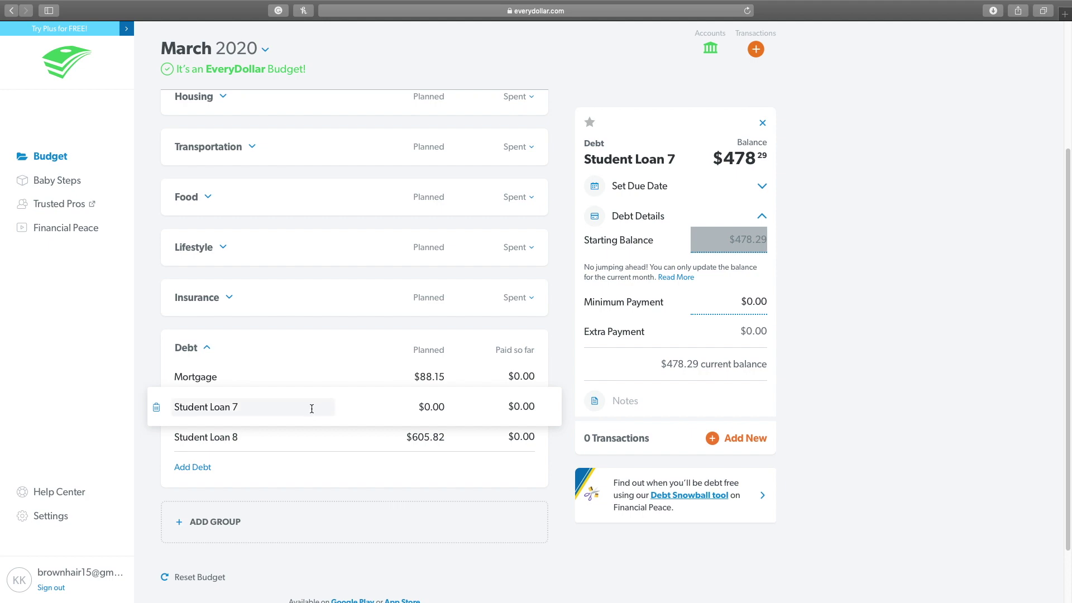
left_click(157, 415)
left_click(555, 158)
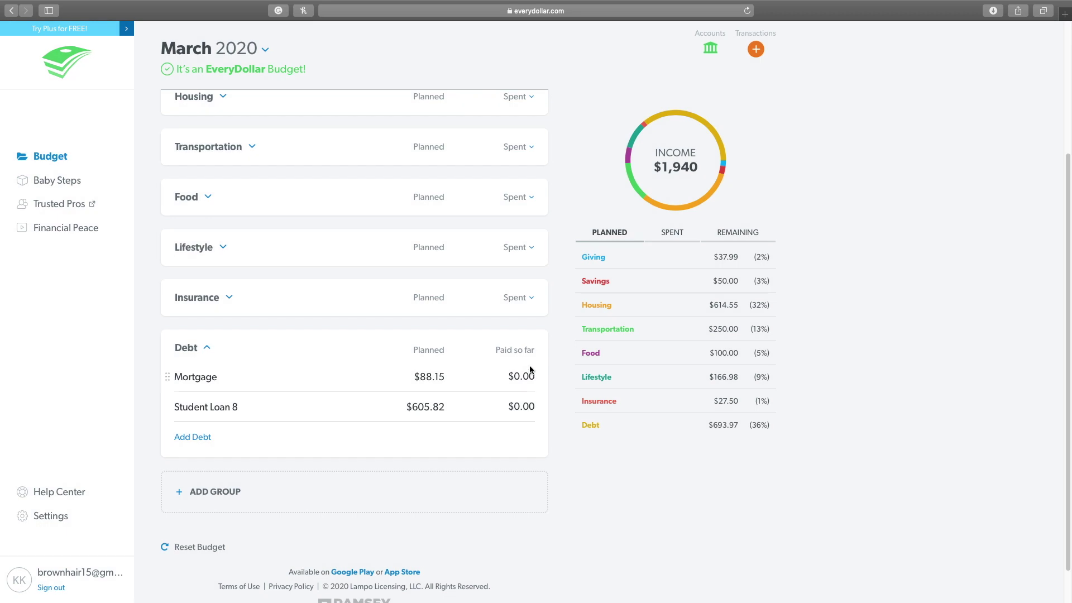
left_click(292, 410)
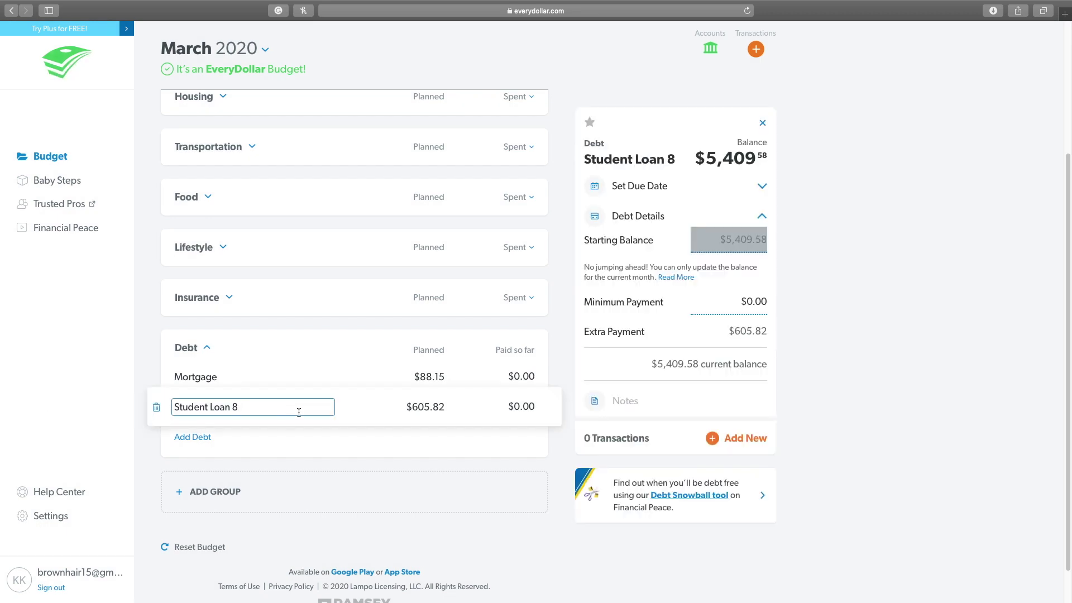